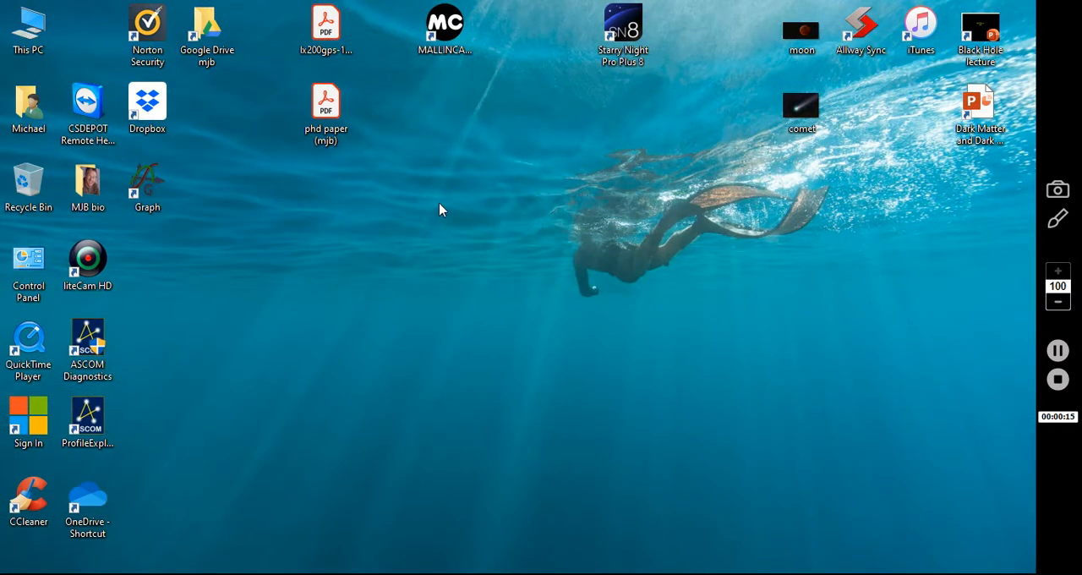
# Step: Launch MALLINCAMSKY and start the live video of the SkyRaiderAG1.2C camera
pyautogui.doubleClick(451, 38)
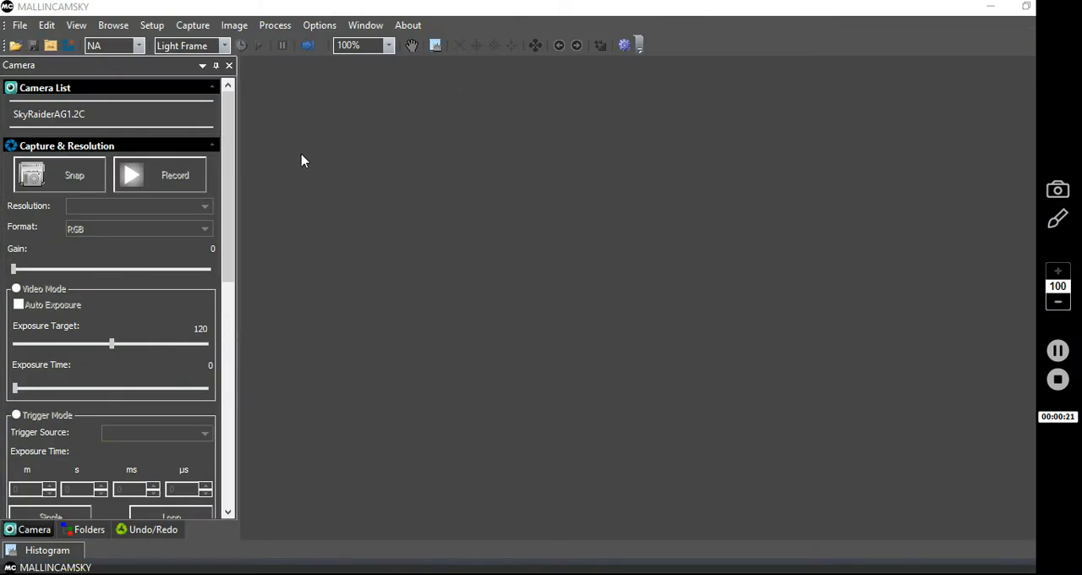
pyautogui.click(50, 116)
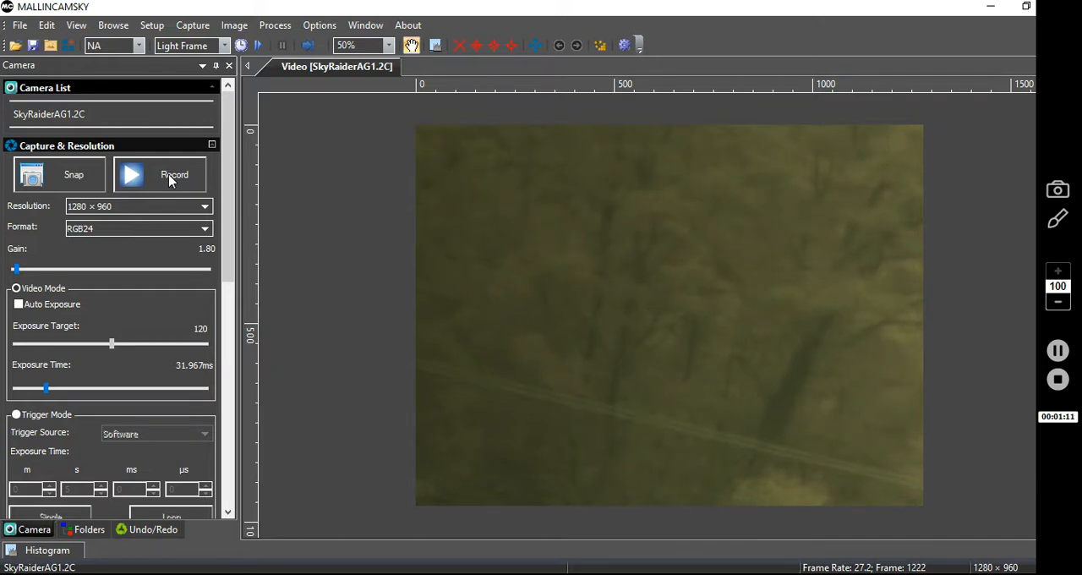
# Step: Snap five still images from the live camera video
pyautogui.click(73, 177)
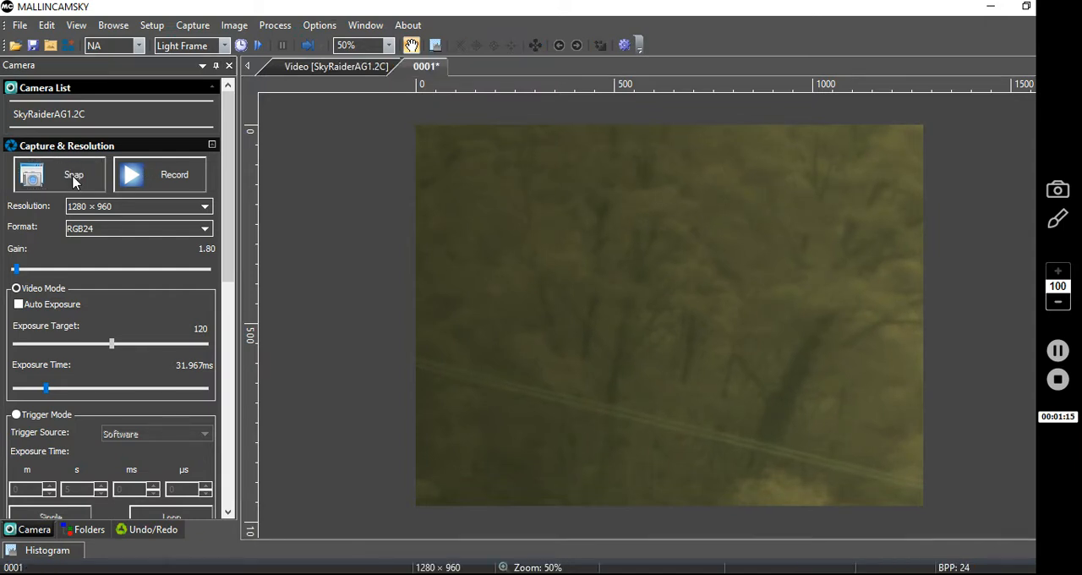
pyautogui.click(73, 177)
pyautogui.click(74, 178)
pyautogui.click(74, 177)
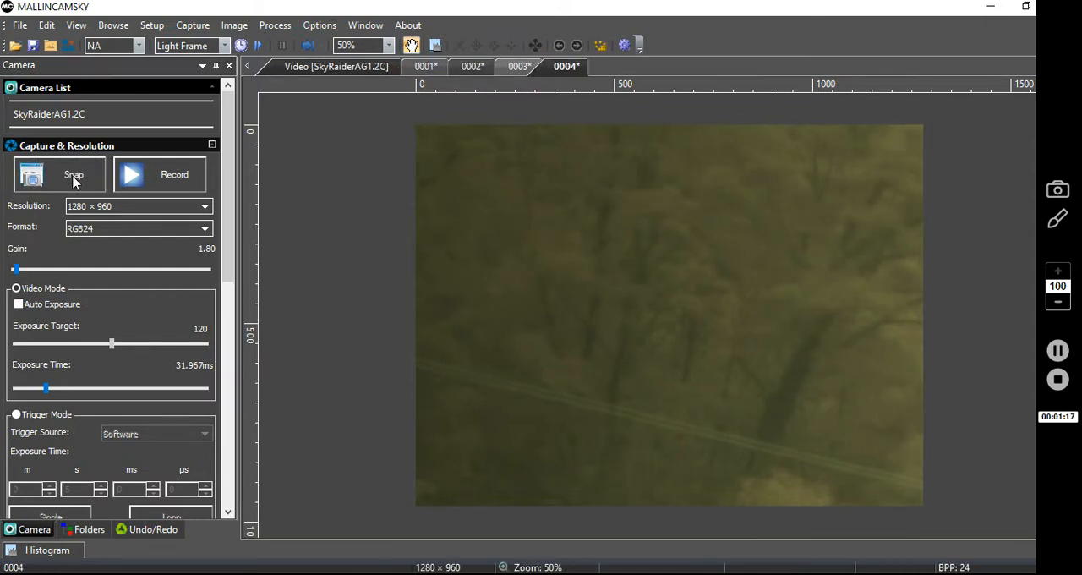
pyautogui.click(73, 179)
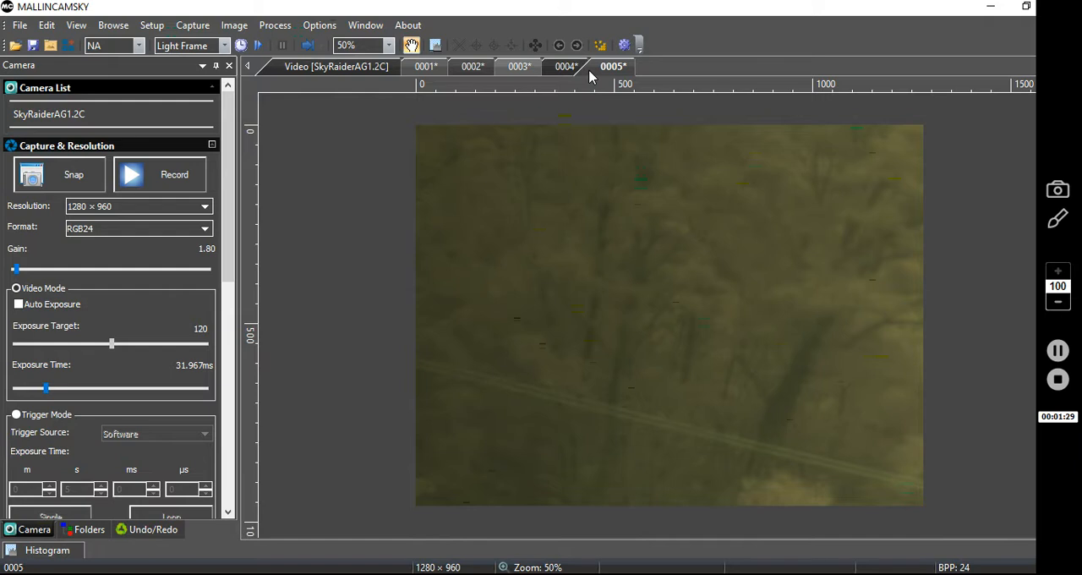
pyautogui.rightClick(427, 68)
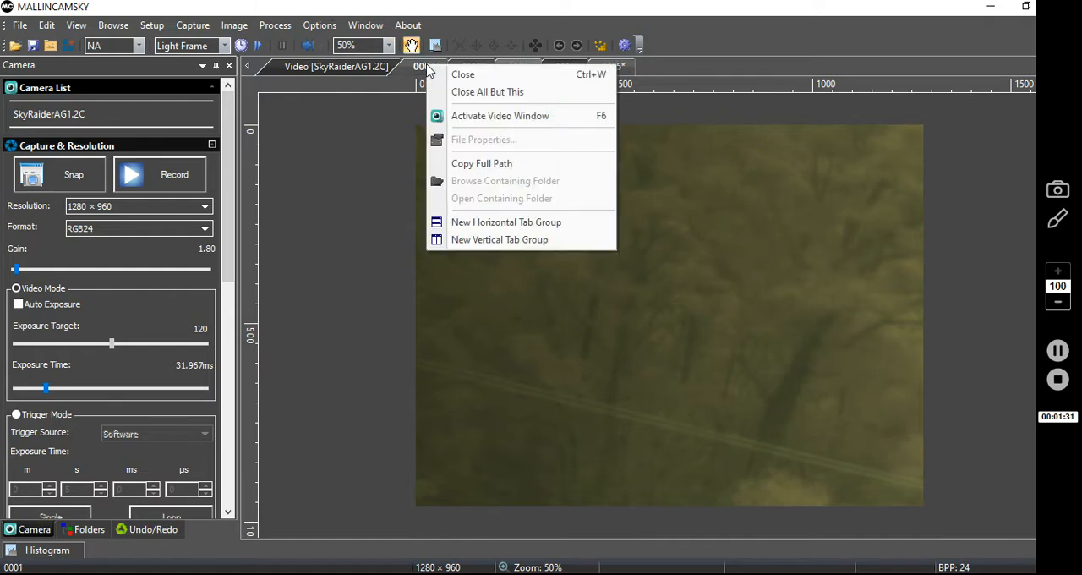
pyautogui.click(467, 83)
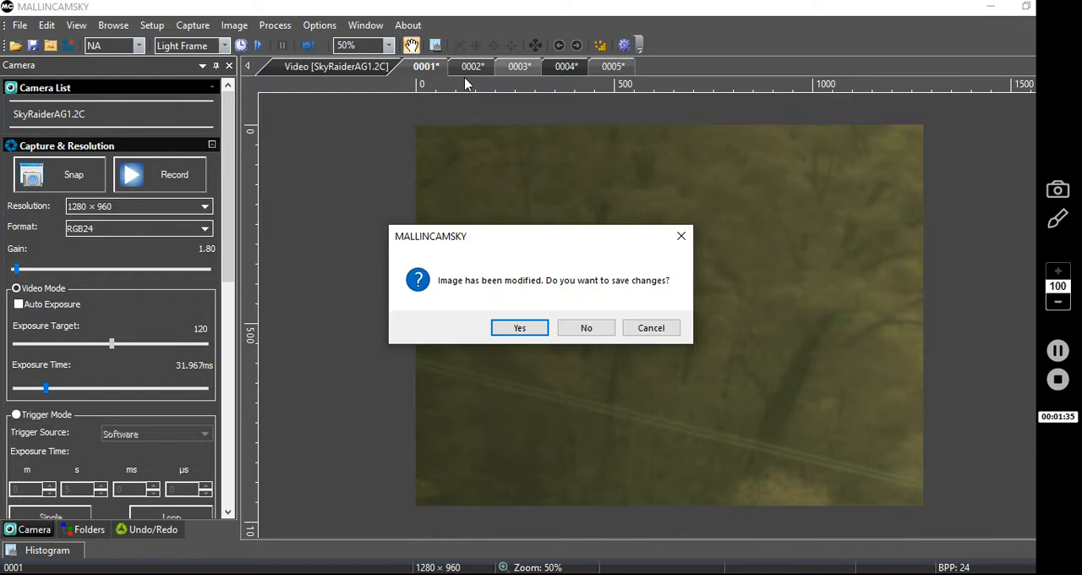
pyautogui.click(519, 329)
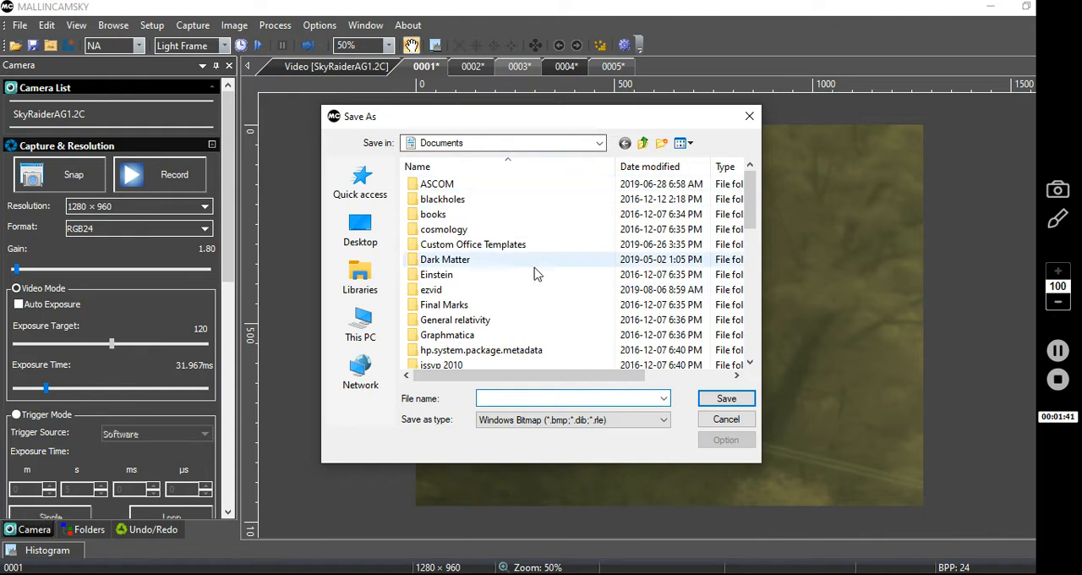
pyautogui.click(724, 419)
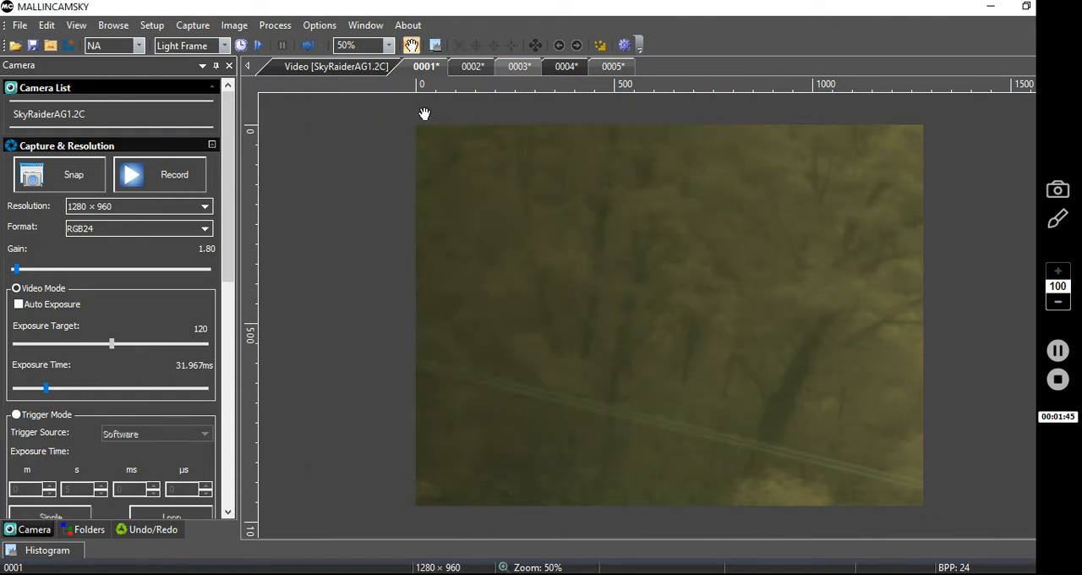
# Step: Start a Batch Save and create a folder SkyraiderAG1.2C inside Documents\MALLINCAMSKY as its base directory
pyautogui.click(19, 27)
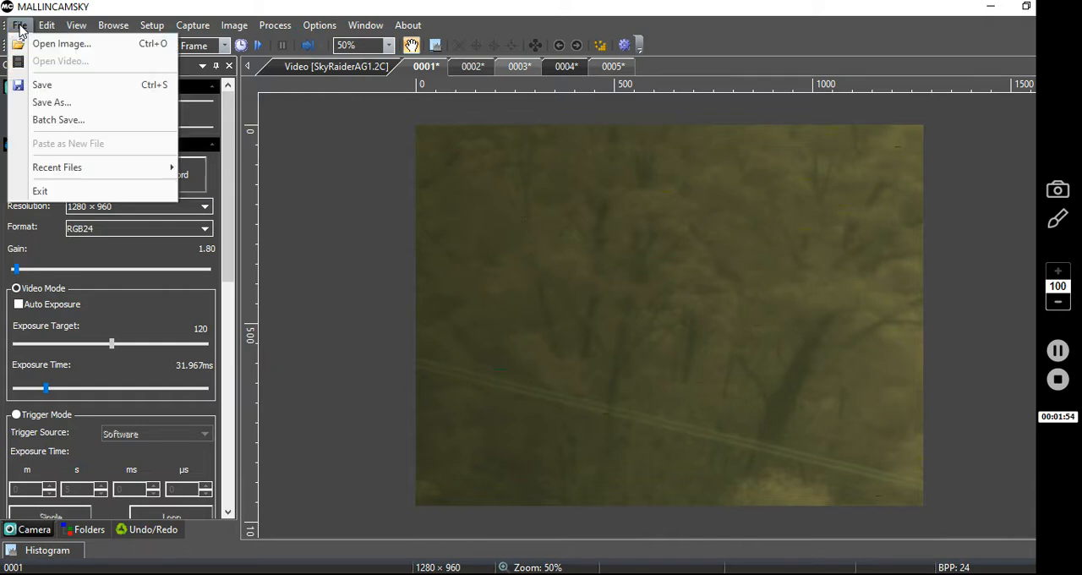
pyautogui.click(54, 124)
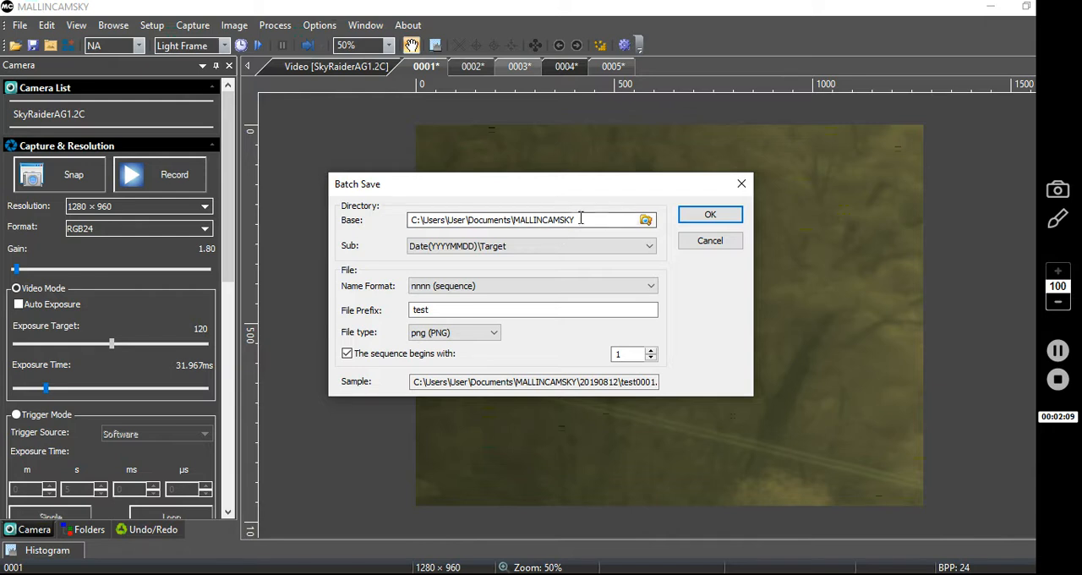
pyautogui.click(646, 220)
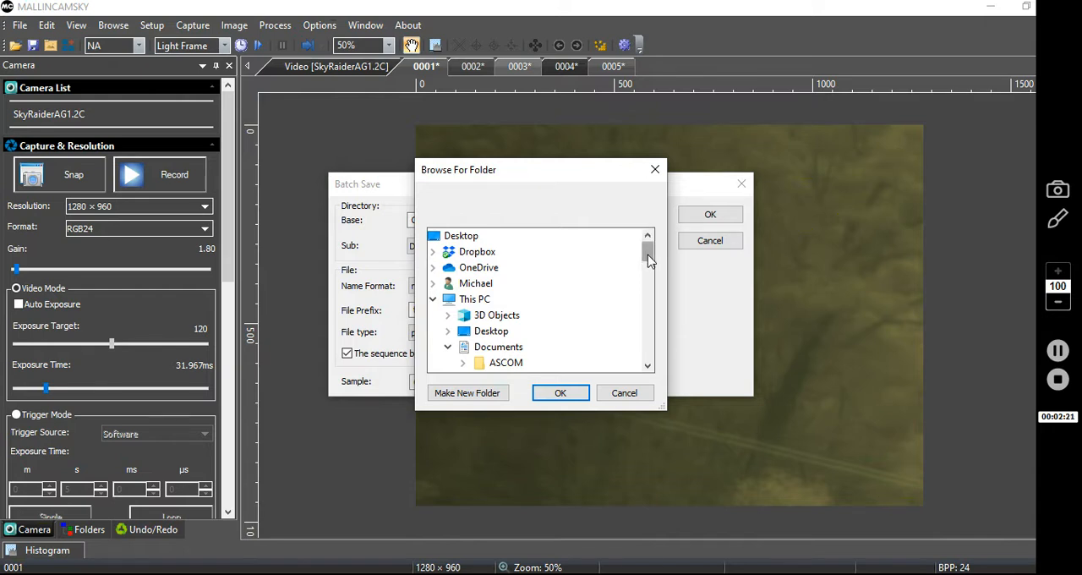
pyautogui.moveTo(648, 261); pyautogui.dragTo(620, 302)
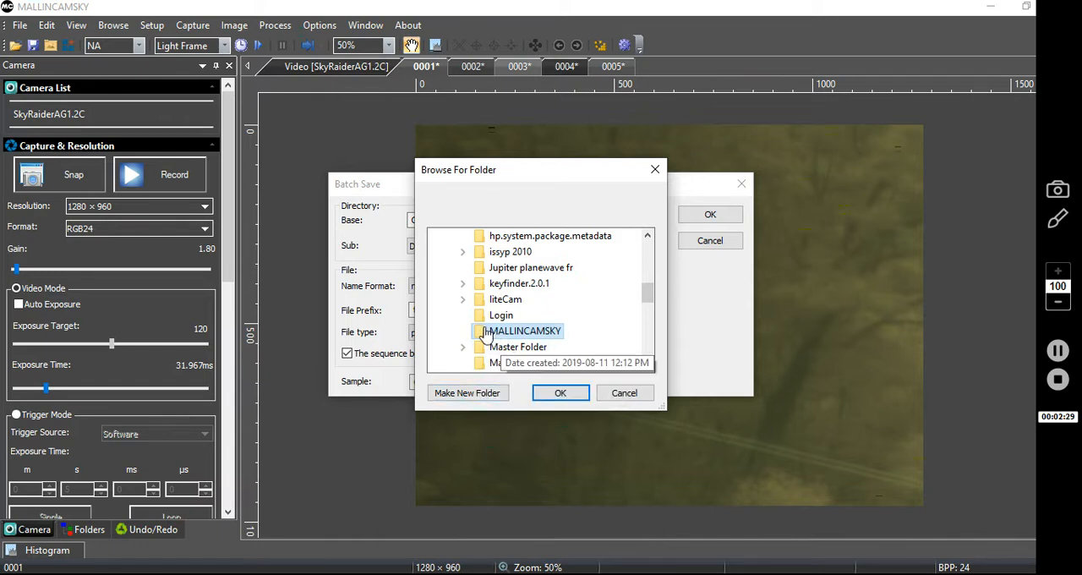
pyautogui.click(464, 394)
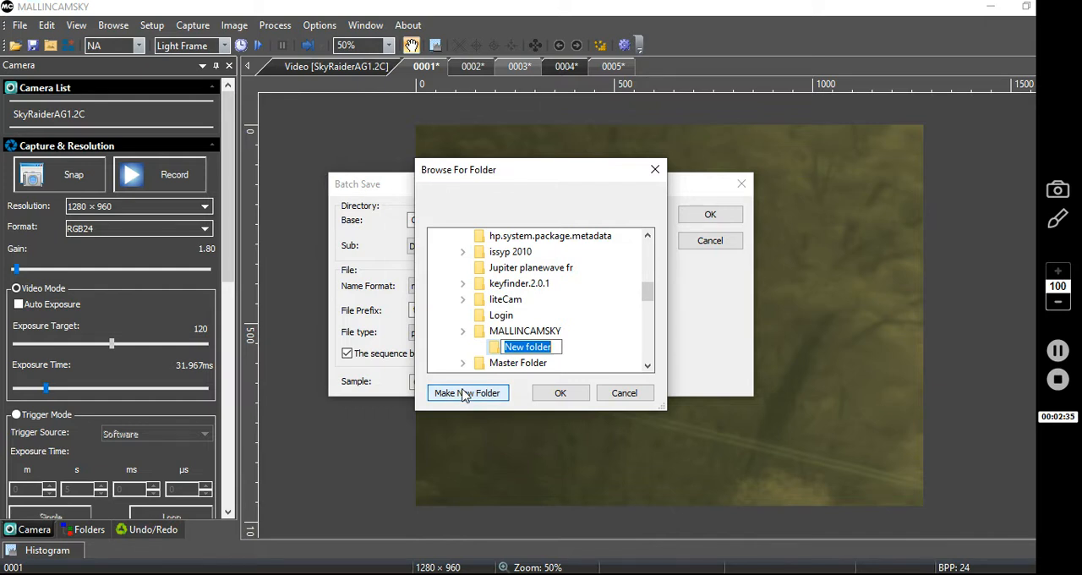
pyautogui.write('Skyra')
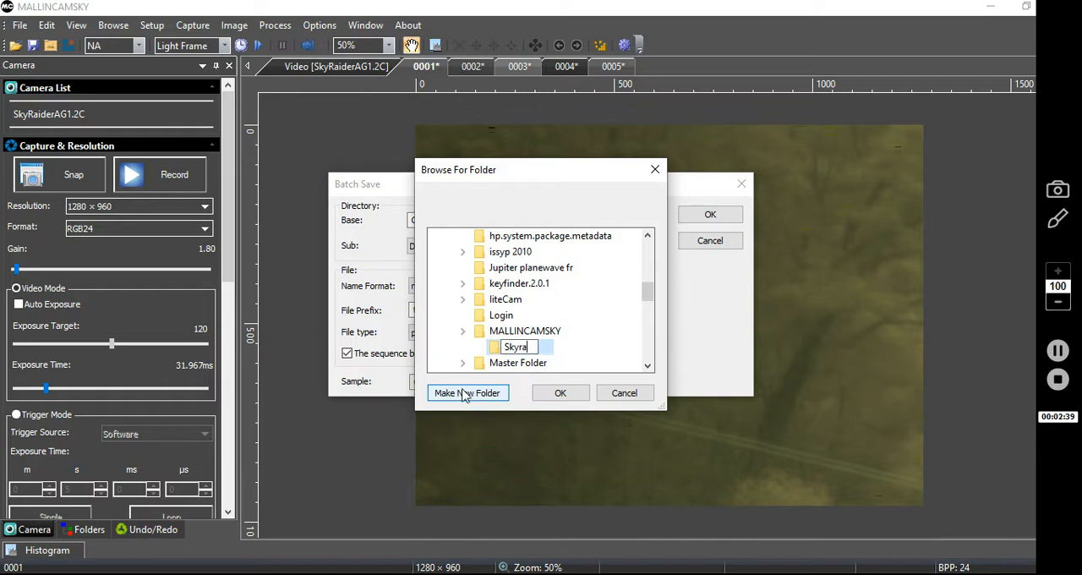
pyautogui.write('iderAG1.2')
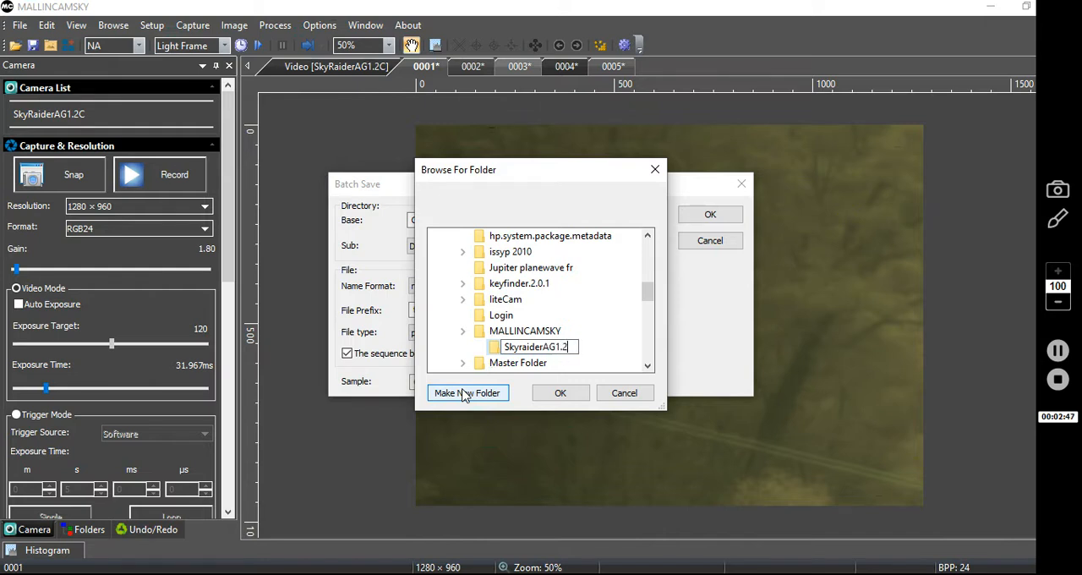
pyautogui.write('C')
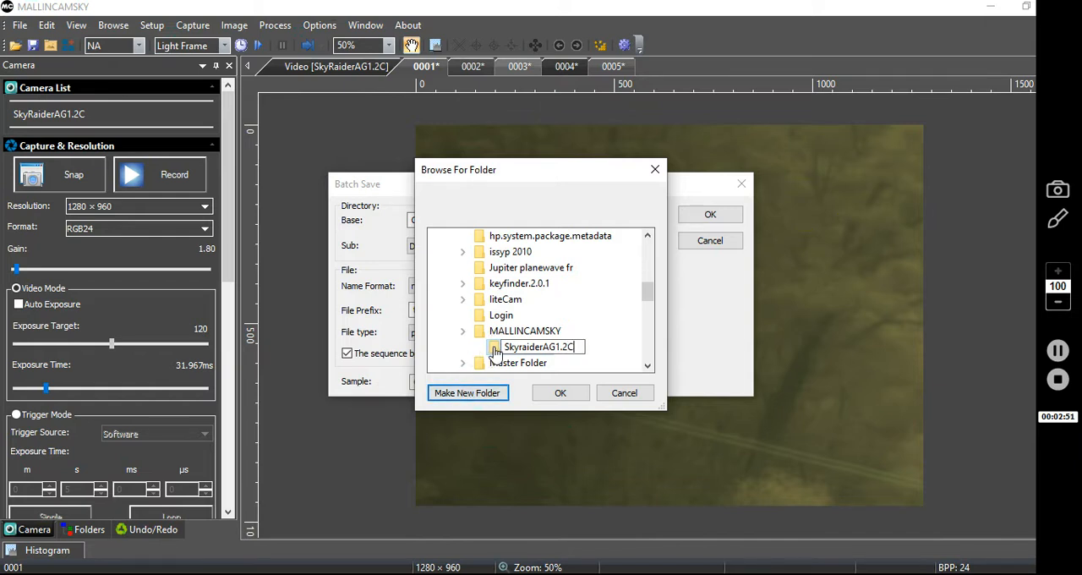
pyautogui.click(558, 393)
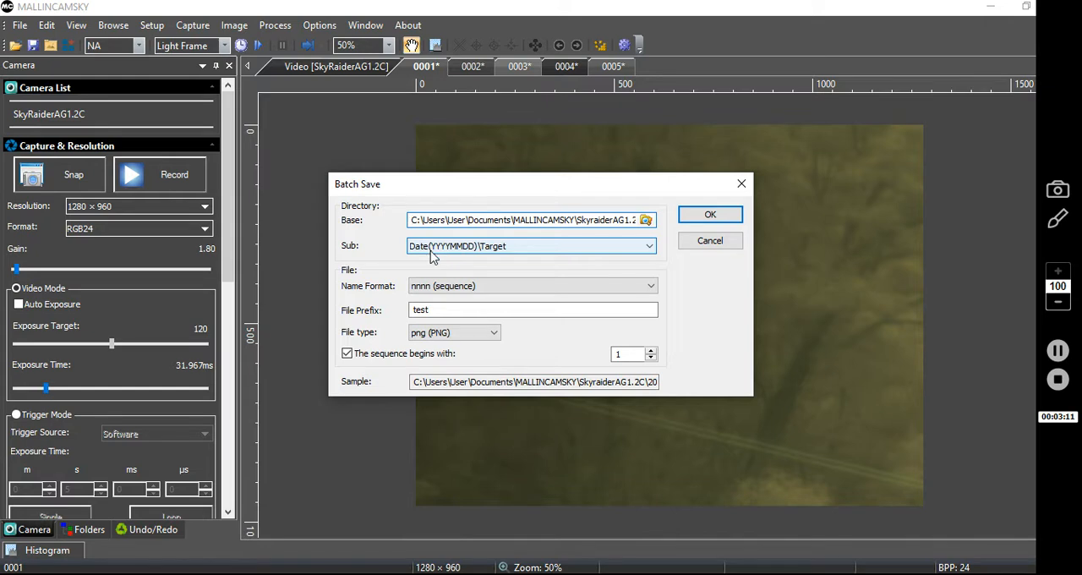
# Step: Set the batch save subdirectory to Date(YYYYMMDD) and keep nnnn (sequence) as the name format
pyautogui.click(641, 253)
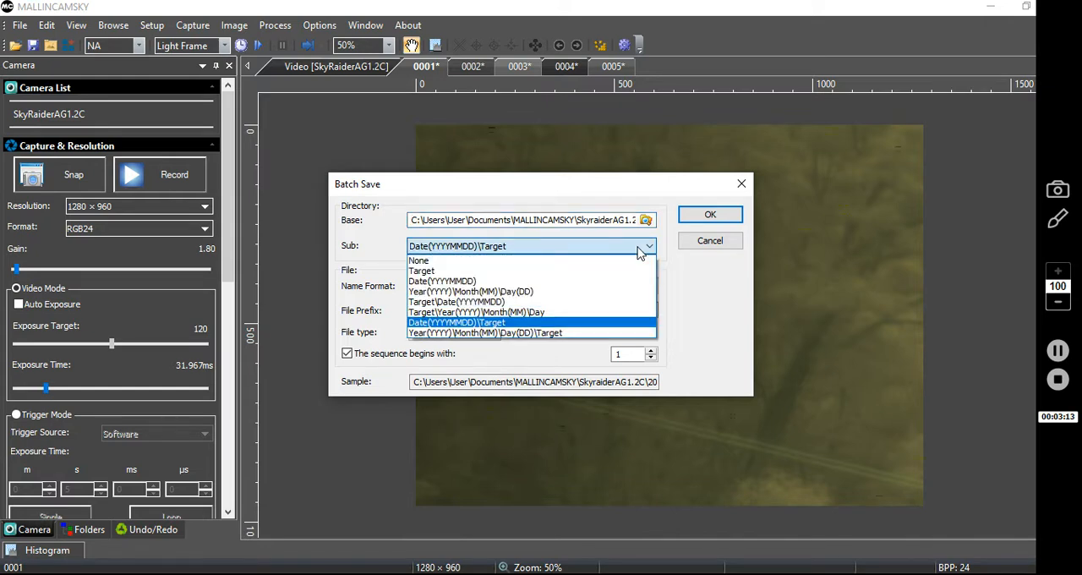
pyautogui.click(498, 283)
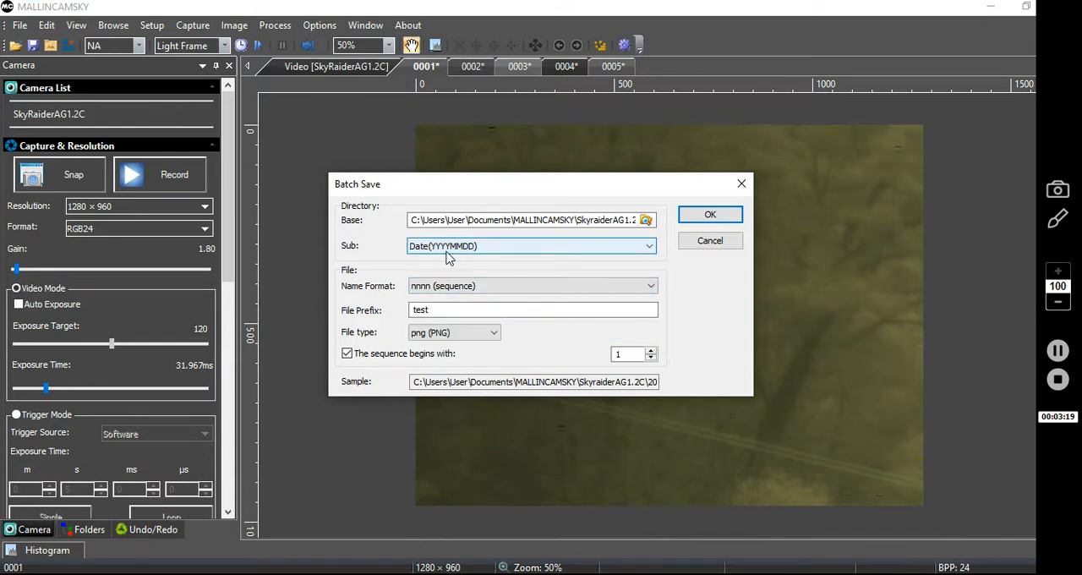
pyautogui.click(603, 223)
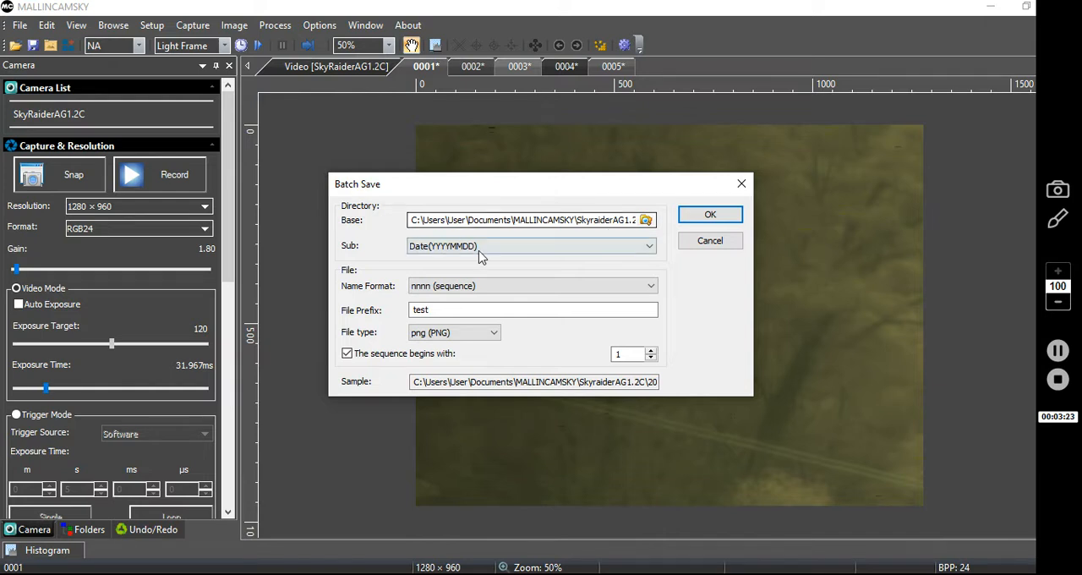
pyautogui.click(449, 246)
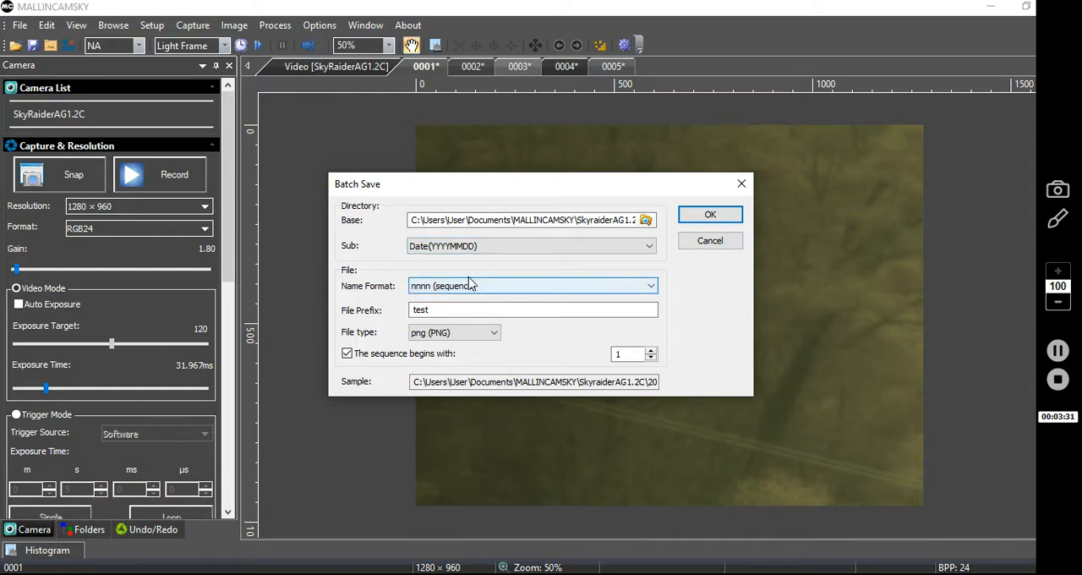
pyautogui.click(648, 286)
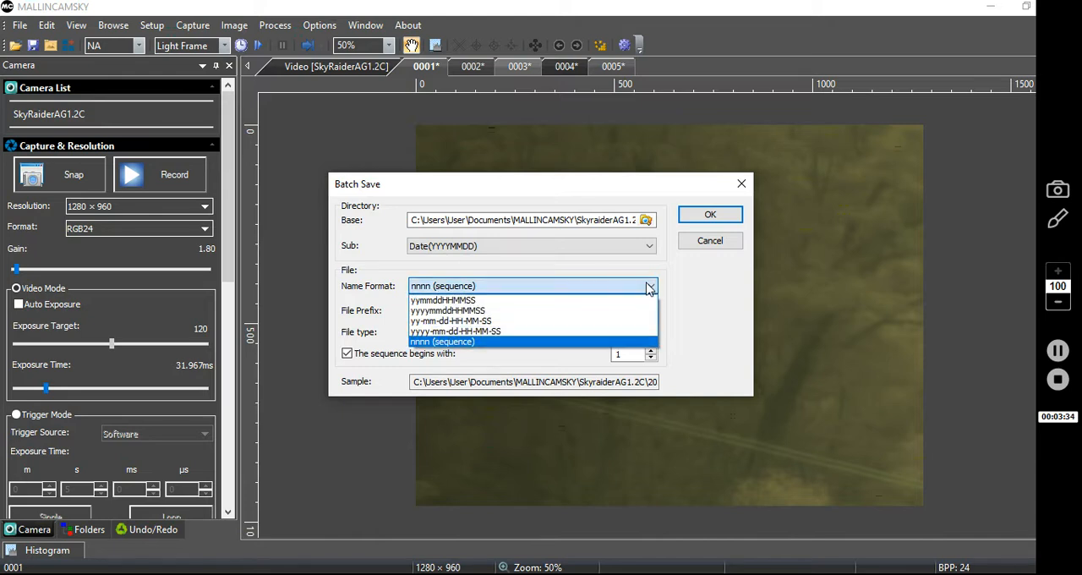
pyautogui.click(478, 287)
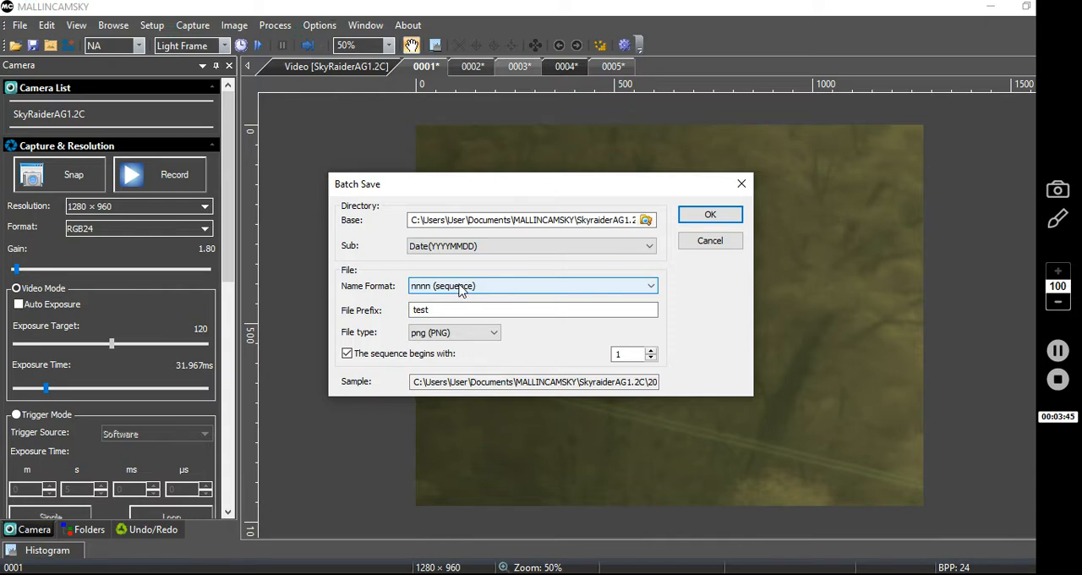
# Step: Set the file prefix to Trees, keep png (PNG) as the file type and run the batch save
pyautogui.moveTo(431, 309); pyautogui.dragTo(406, 311)
pyautogui.click(451, 311)
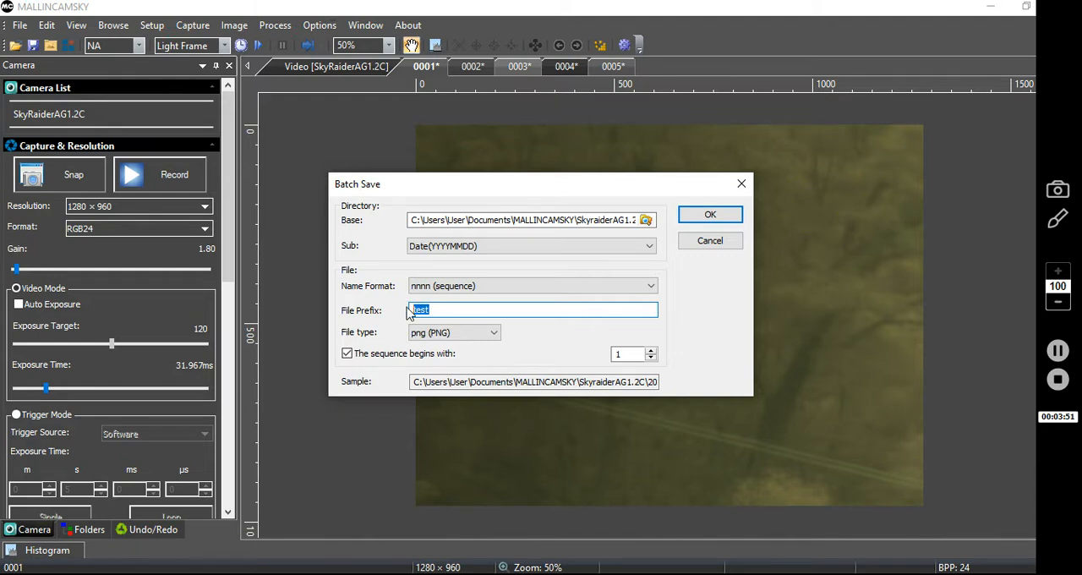
pyautogui.write('Tre')
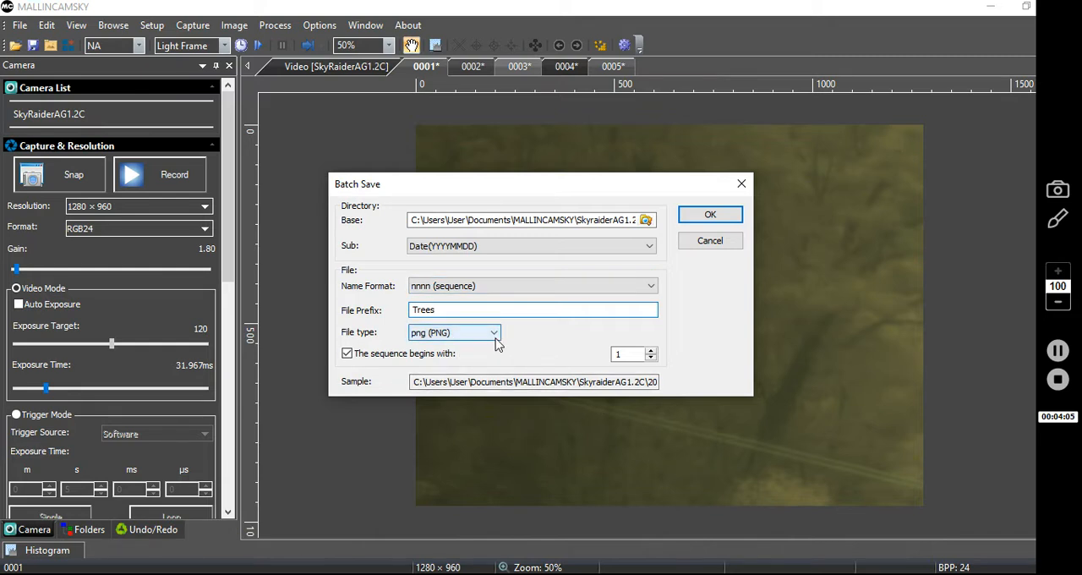
pyautogui.click(495, 336)
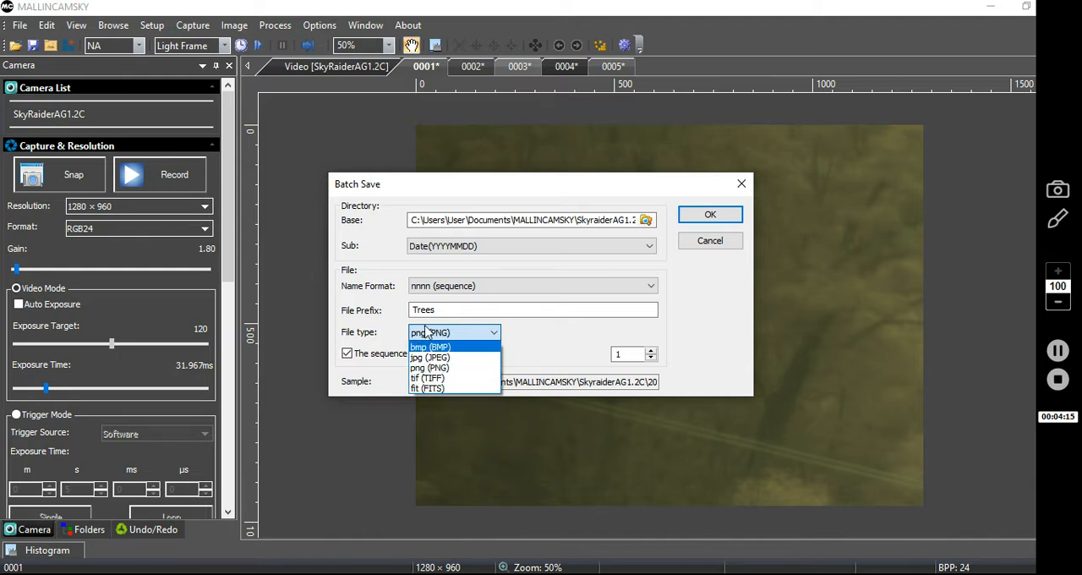
pyautogui.click(431, 371)
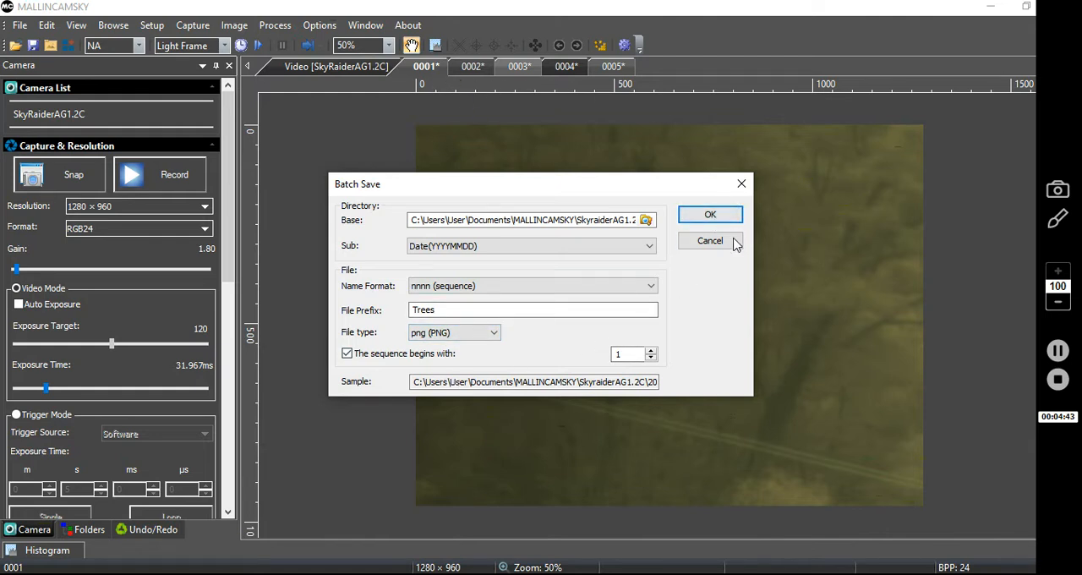
pyautogui.click(712, 215)
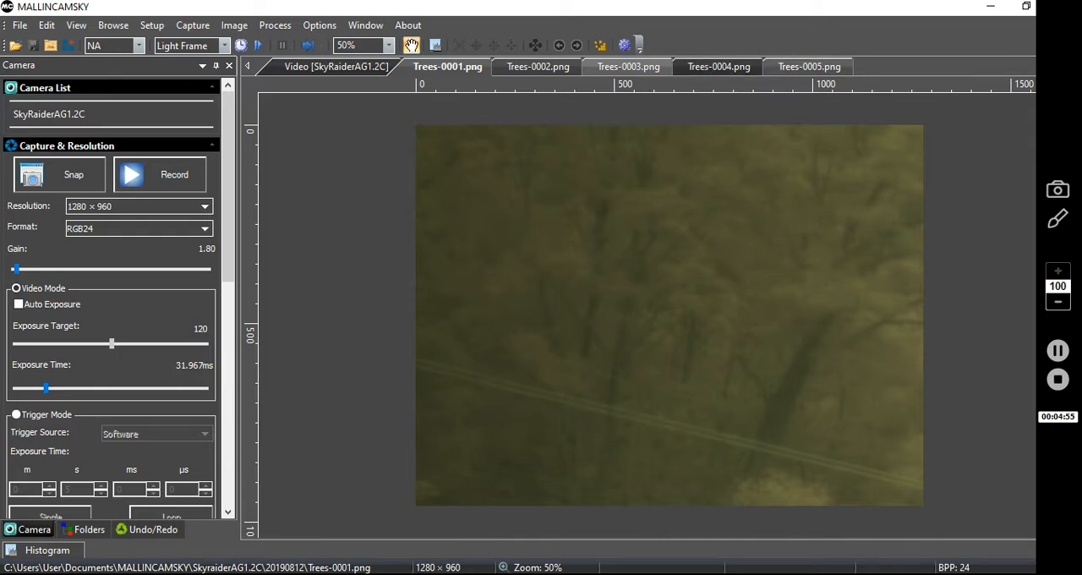
# Step: Switch to File Explorer and open Documents\MALLINCAMSKY\SkyraiderAG1.2C\20190812 to view the saved images
pyautogui.click(438, 574)
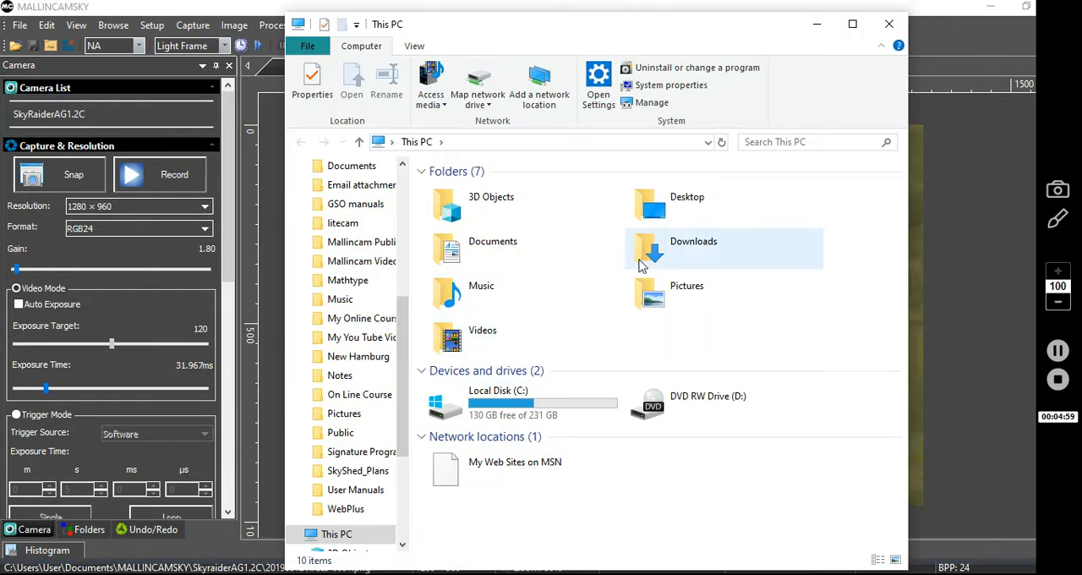
pyautogui.click(439, 258)
pyautogui.doubleClick(439, 258)
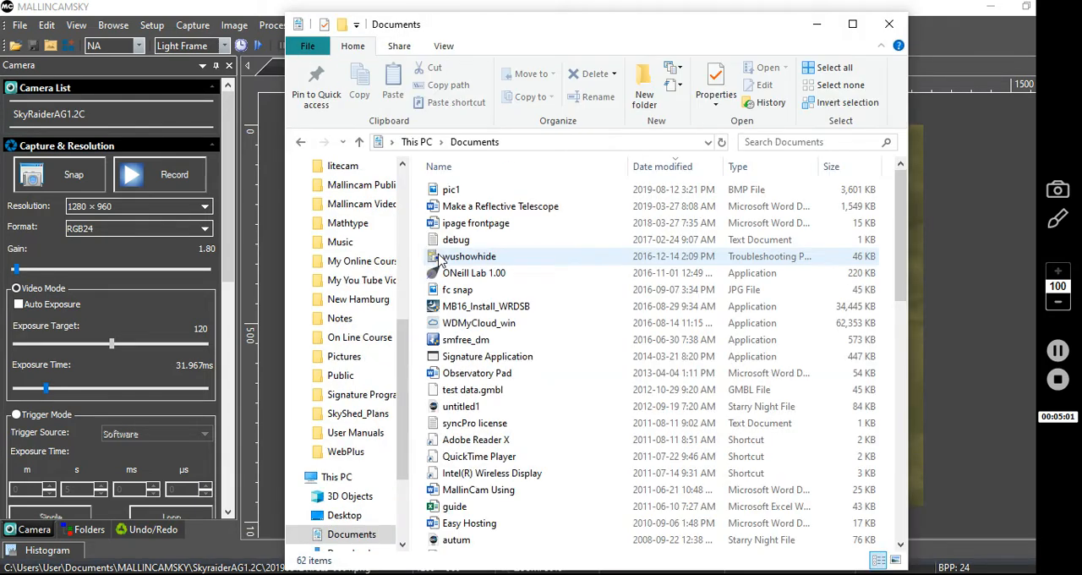
pyautogui.scroll(-5, 482, 353)
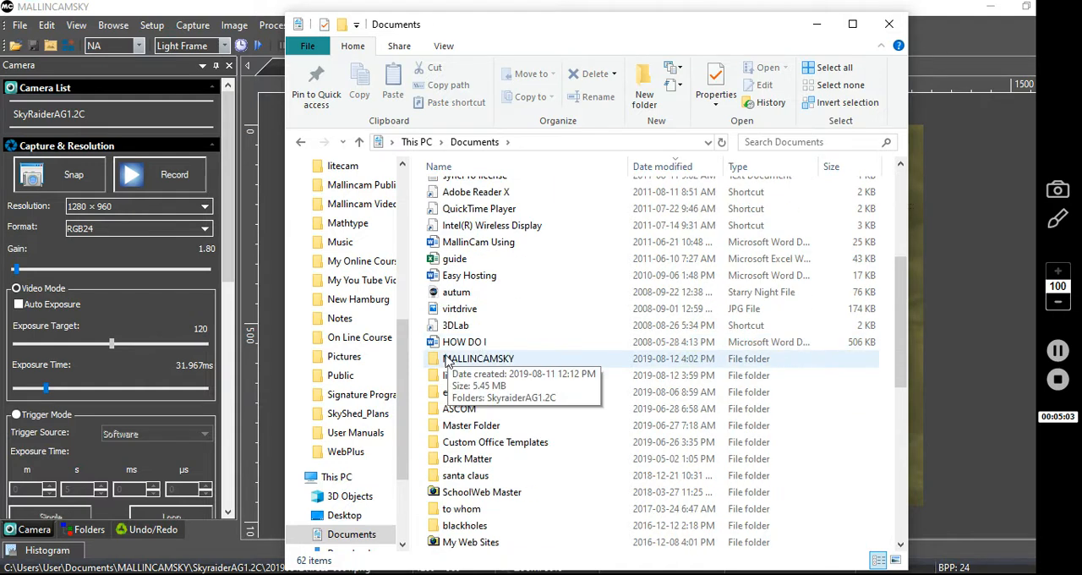
pyautogui.doubleClick(447, 361)
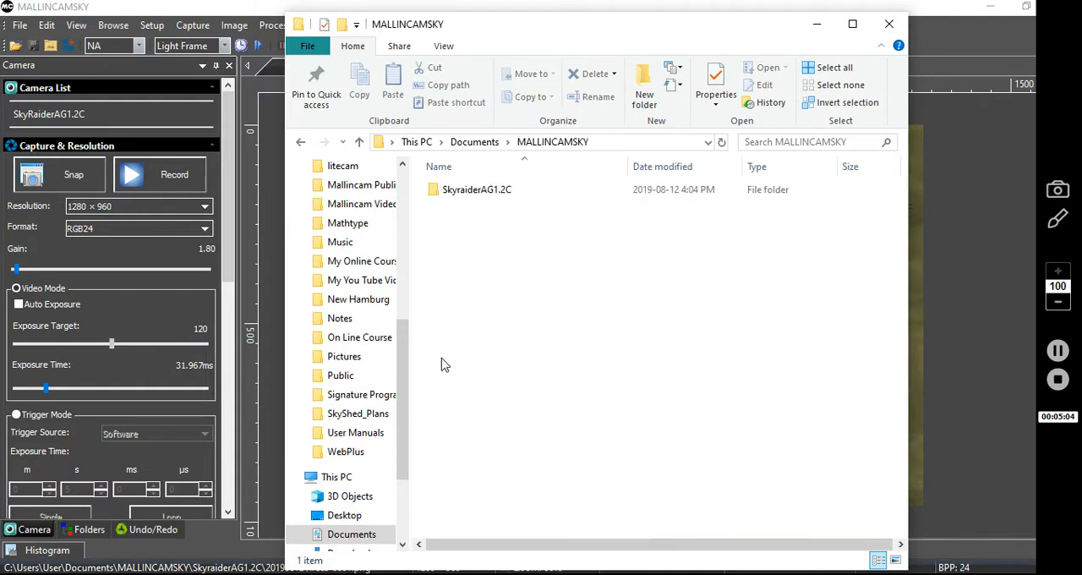
pyautogui.doubleClick(439, 193)
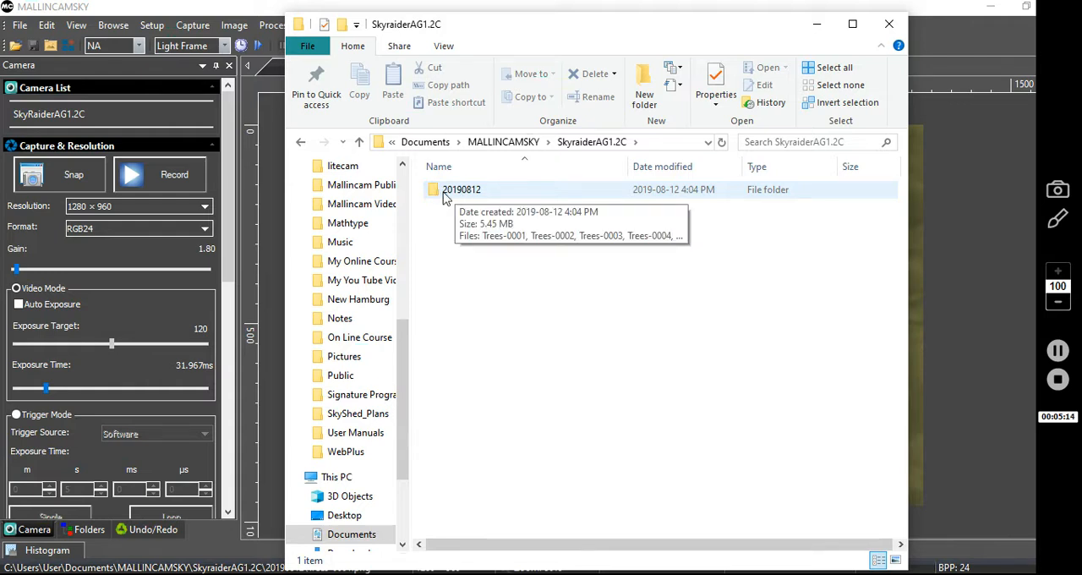
pyautogui.doubleClick(438, 193)
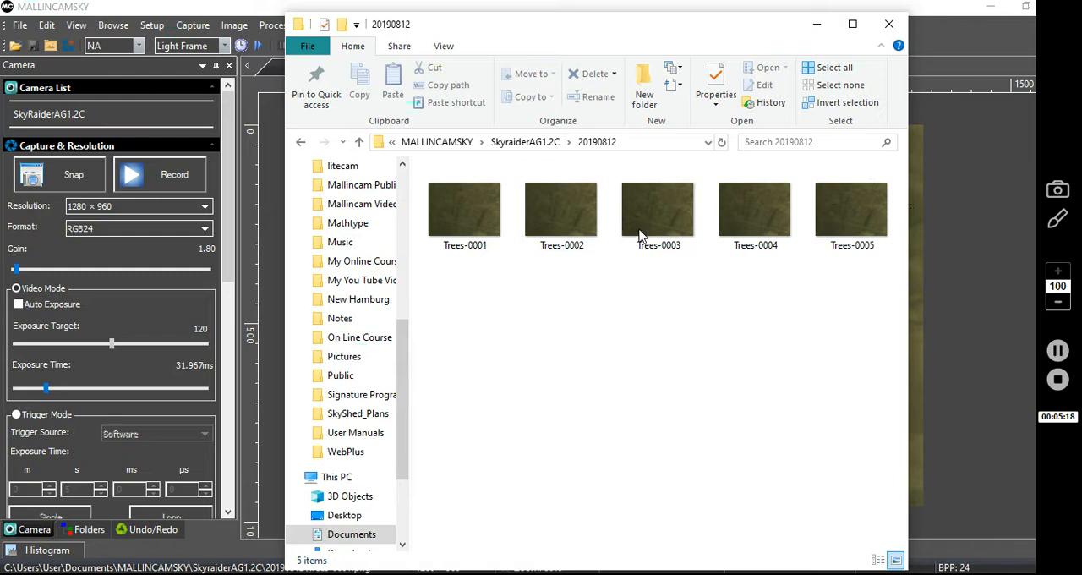
# Step: Close File Explorer and set the Record preferences' base directory to Documents\MALLINCAMSKY\SkyraiderAG1.2C
pyautogui.moveTo(799, 253)
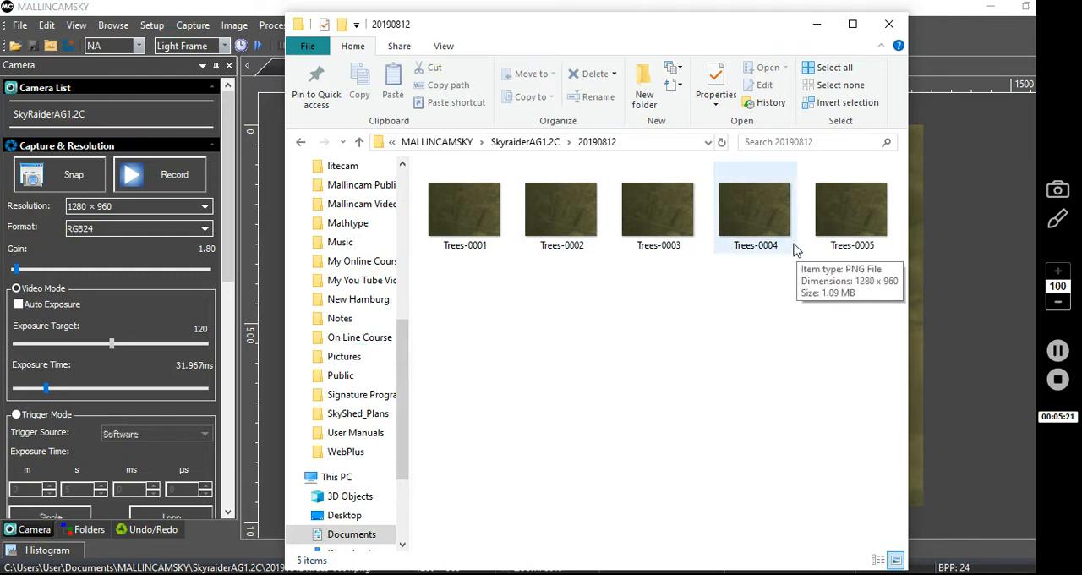
pyautogui.click(889, 25)
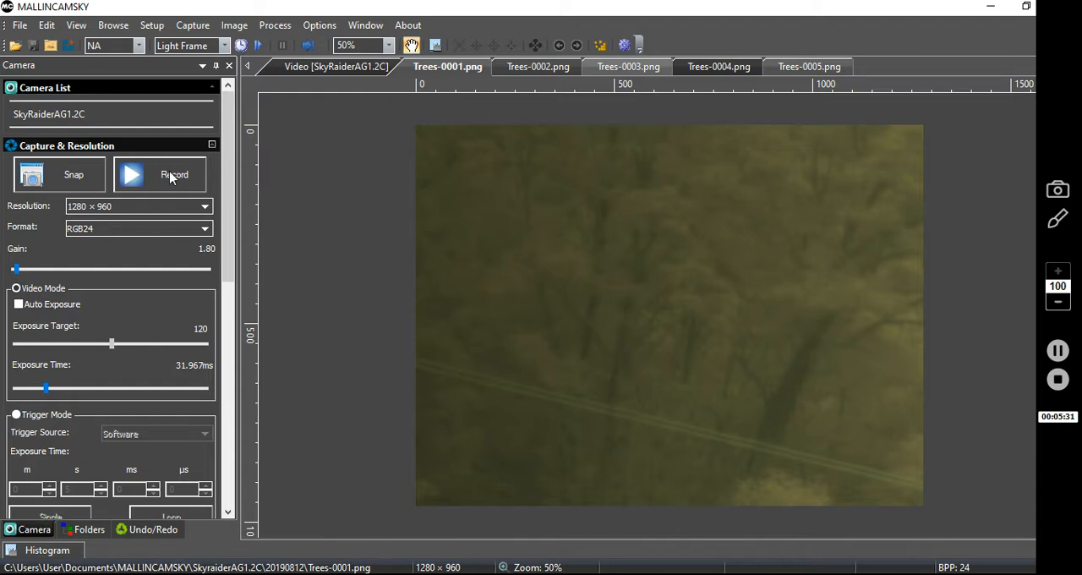
pyautogui.click(327, 26)
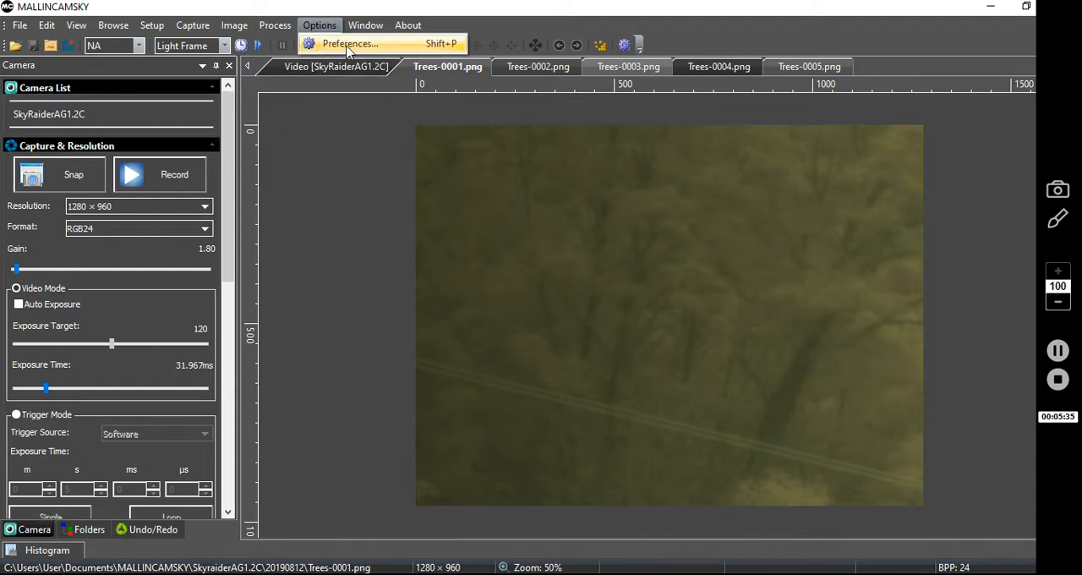
pyautogui.click(347, 44)
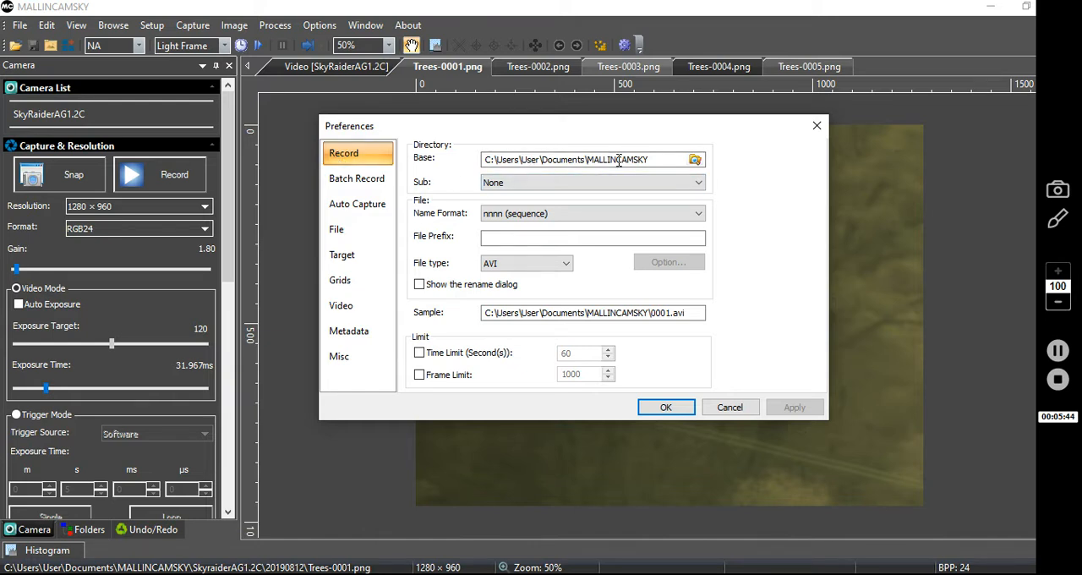
pyautogui.click(696, 184)
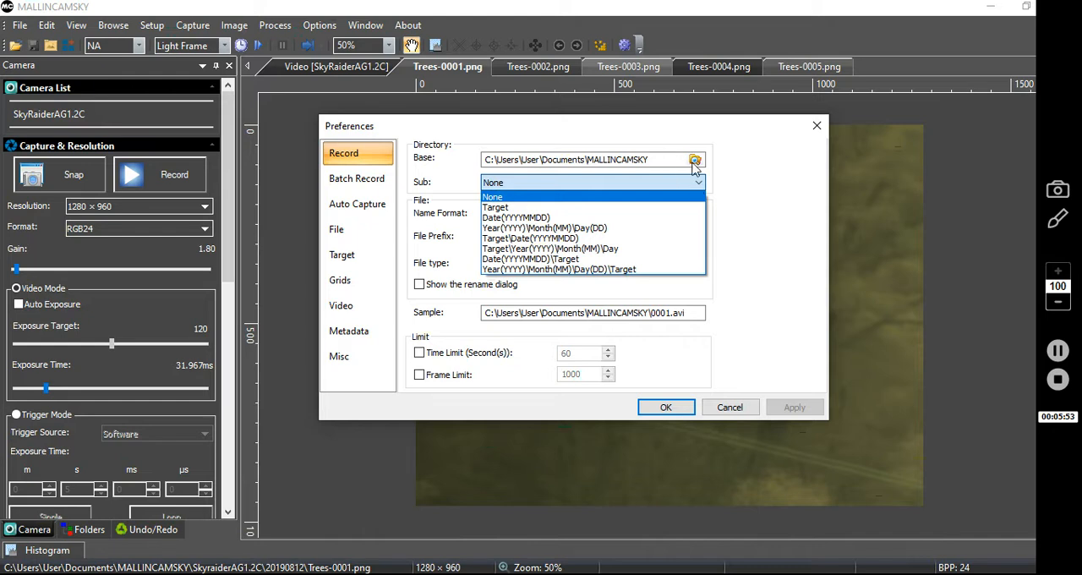
pyautogui.click(695, 160)
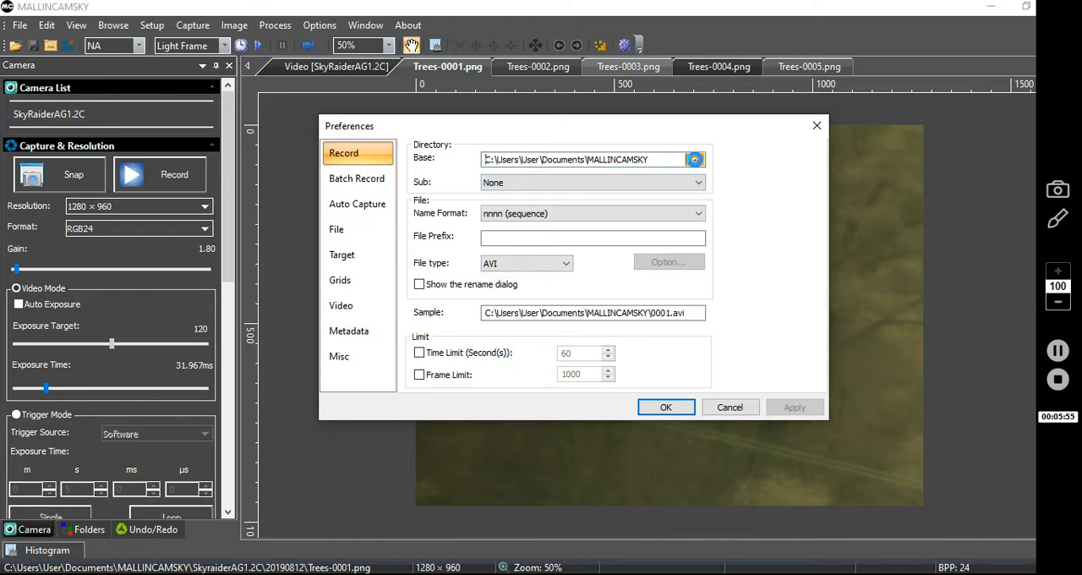
pyautogui.click(695, 160)
pyautogui.moveTo(681, 234); pyautogui.dragTo(673, 277)
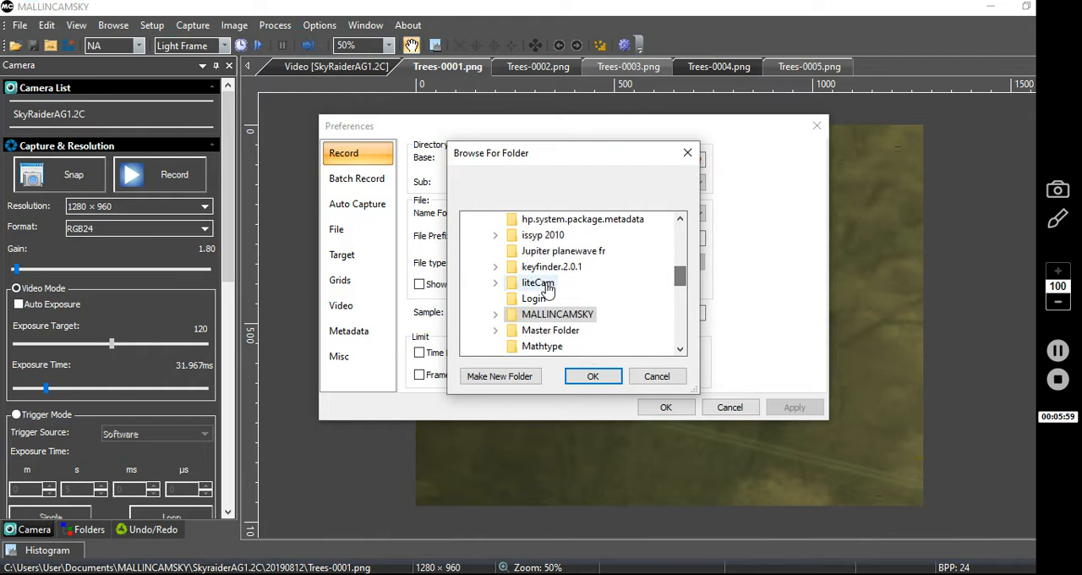
pyautogui.click(495, 315)
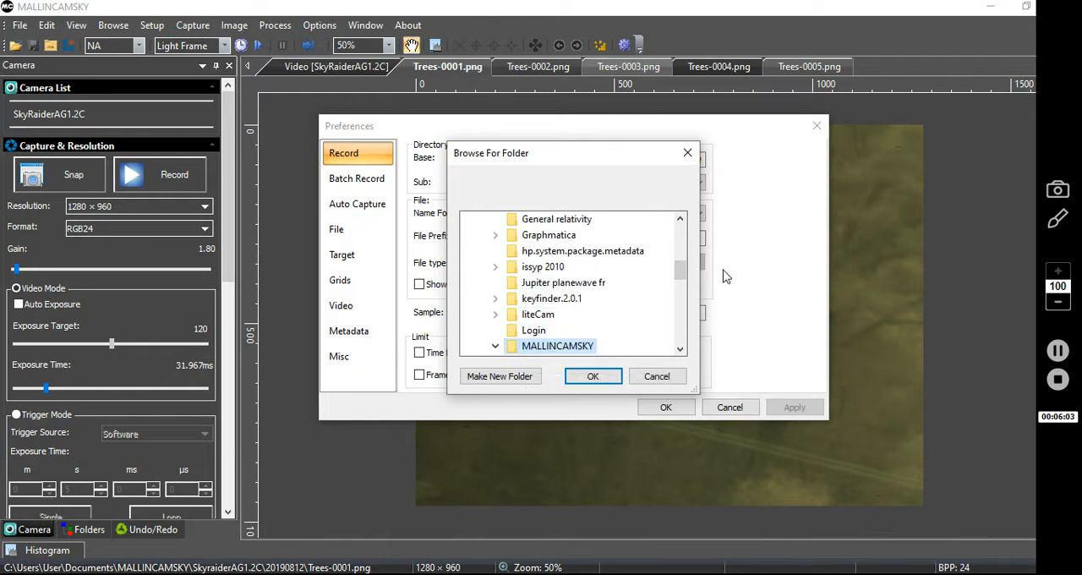
pyautogui.moveTo(683, 272); pyautogui.dragTo(681, 287)
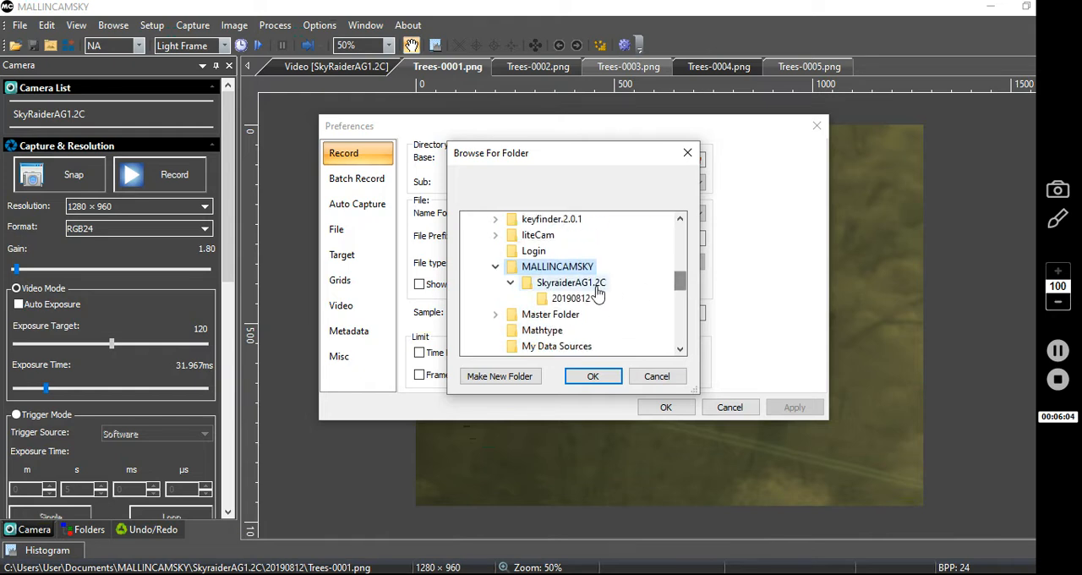
pyautogui.click(528, 291)
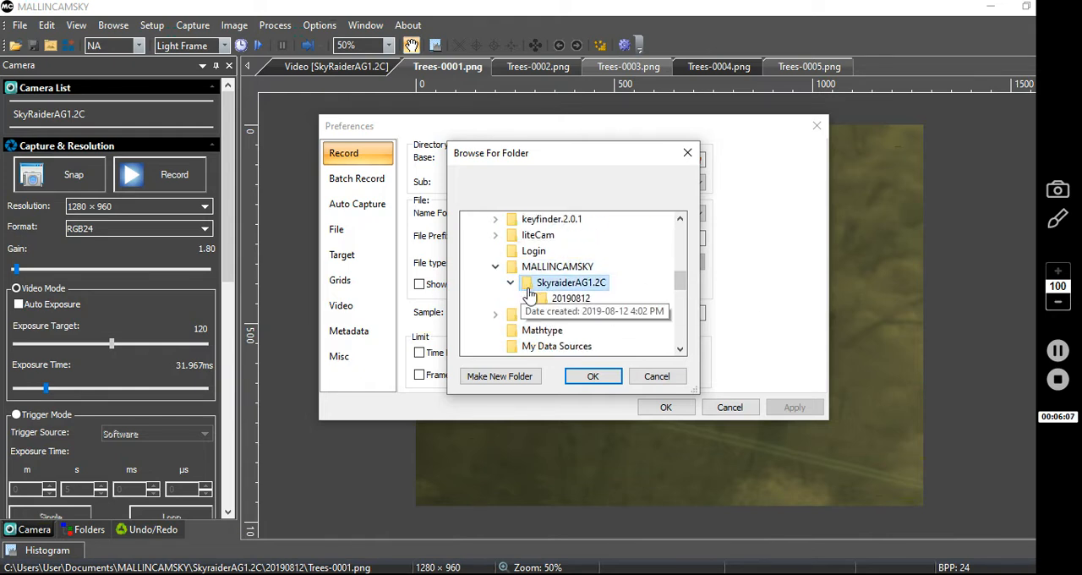
pyautogui.click(584, 379)
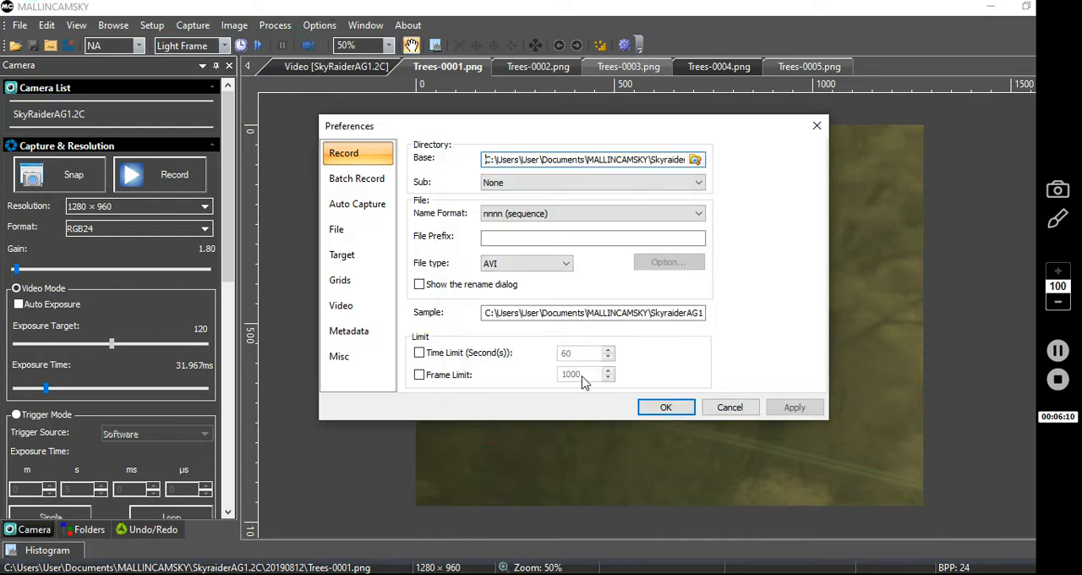
# Step: Set the recording subdirectory to Date(YYYYMMDD), the name format to yy-mm-dd-HH-MM-SS and the file prefix to More Trees
pyautogui.click(676, 180)
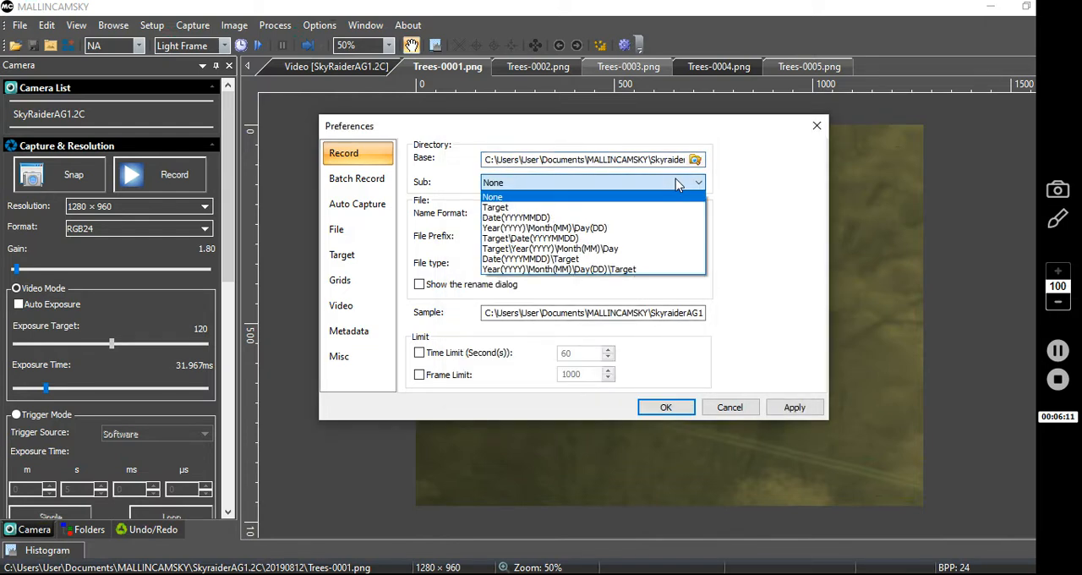
pyautogui.click(516, 217)
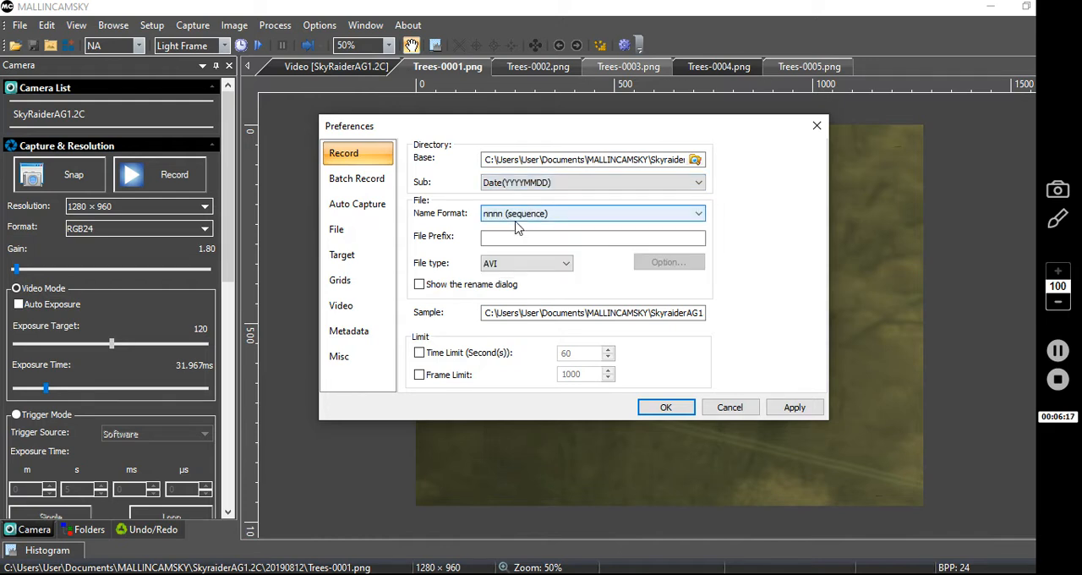
pyautogui.click(686, 218)
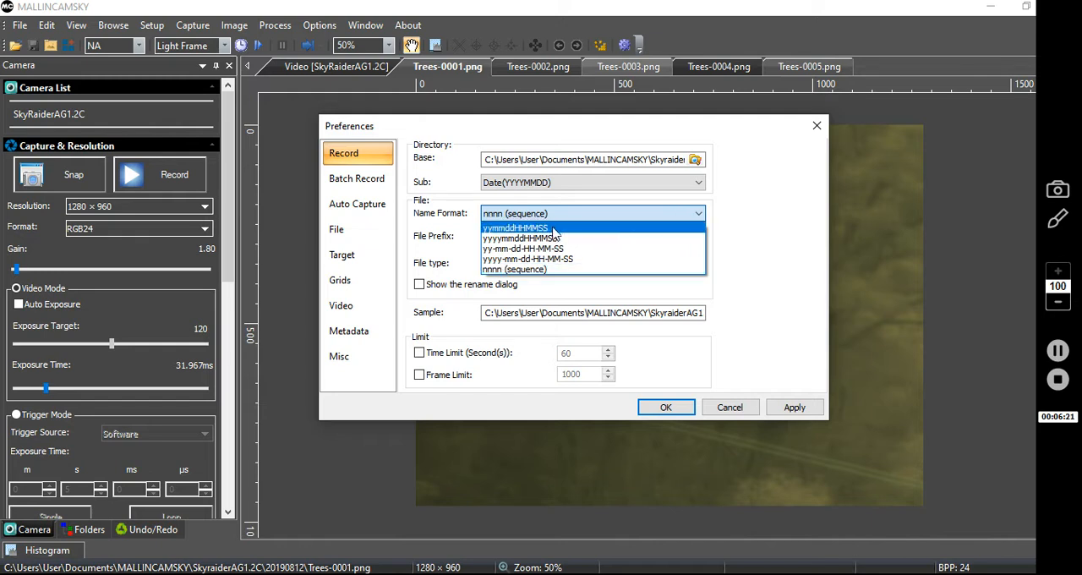
pyautogui.click(492, 250)
pyautogui.click(512, 237)
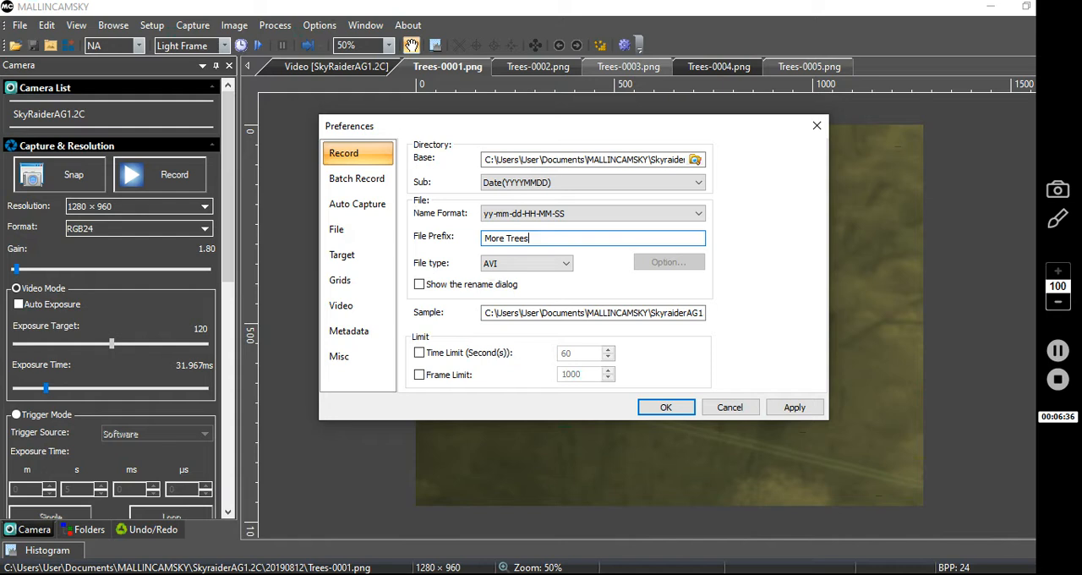
# Step: Examine the complete sample path in the Record preferences, from the base directory to the file name and extension
pyautogui.click(516, 313)
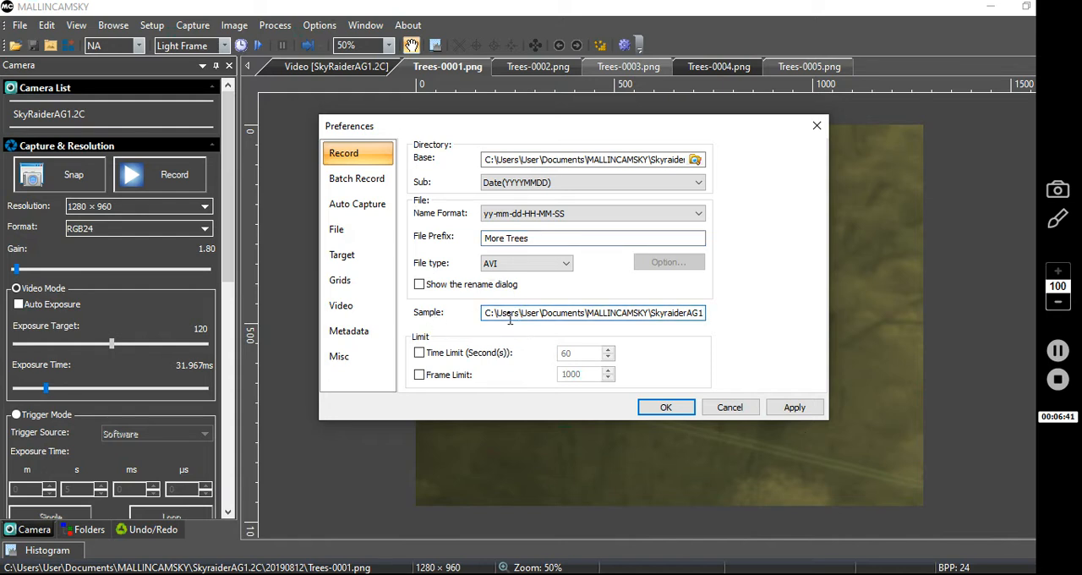
pyautogui.press('Right')
pyautogui.press('Right')
pyautogui.press('Right')
pyautogui.press('Right')
pyautogui.press('Right')
pyautogui.press('Right')
pyautogui.press('Right')
pyautogui.press('Right')
pyautogui.press('Right')
pyautogui.press('Right')
pyautogui.press('Right')
pyautogui.press('Right')
pyautogui.press('Right')
pyautogui.press('Right')
pyautogui.press('Right')
pyautogui.press('Right')
pyautogui.press('Right')
pyautogui.press('Right')
pyautogui.press('Right')
pyautogui.press('Right')
pyautogui.press('Right')
pyautogui.press('Right')
pyautogui.press('Right')
pyautogui.press('Right')
pyautogui.press('Right')
pyautogui.press('Right')
pyautogui.press('Right')
pyautogui.press('Right')
pyautogui.press('Right')
pyautogui.press('Right')
pyautogui.press('Right')
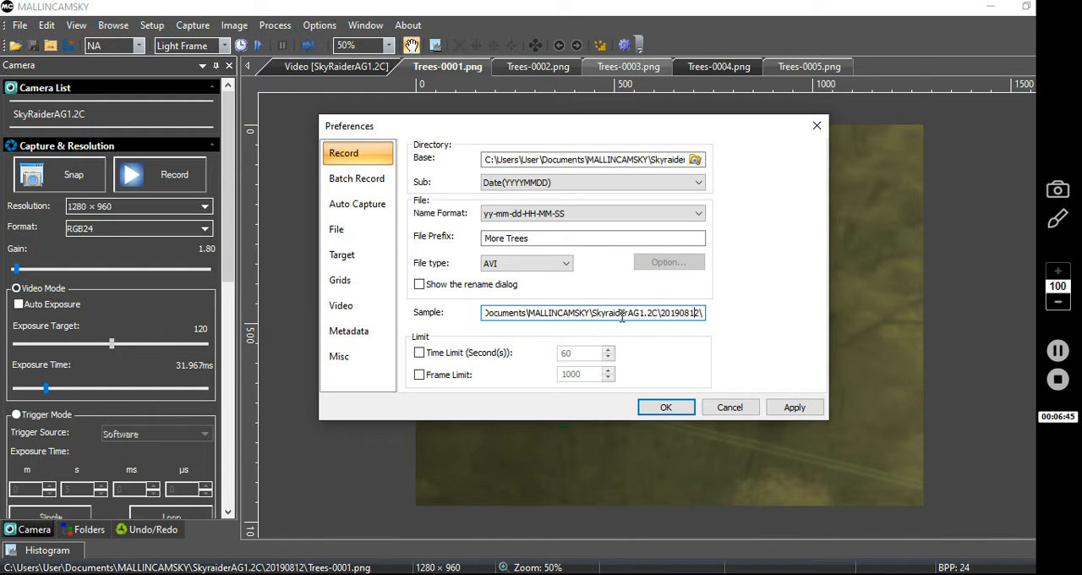
pyautogui.press('Right')
pyautogui.press('Right')
pyautogui.press('Right')
pyautogui.press('Right')
pyautogui.press('Right')
pyautogui.press('Right')
pyautogui.press('Right')
pyautogui.press('Right')
pyautogui.press('Right')
pyautogui.press('Right')
pyautogui.press('Right')
pyautogui.press('Right')
pyautogui.press('Right')
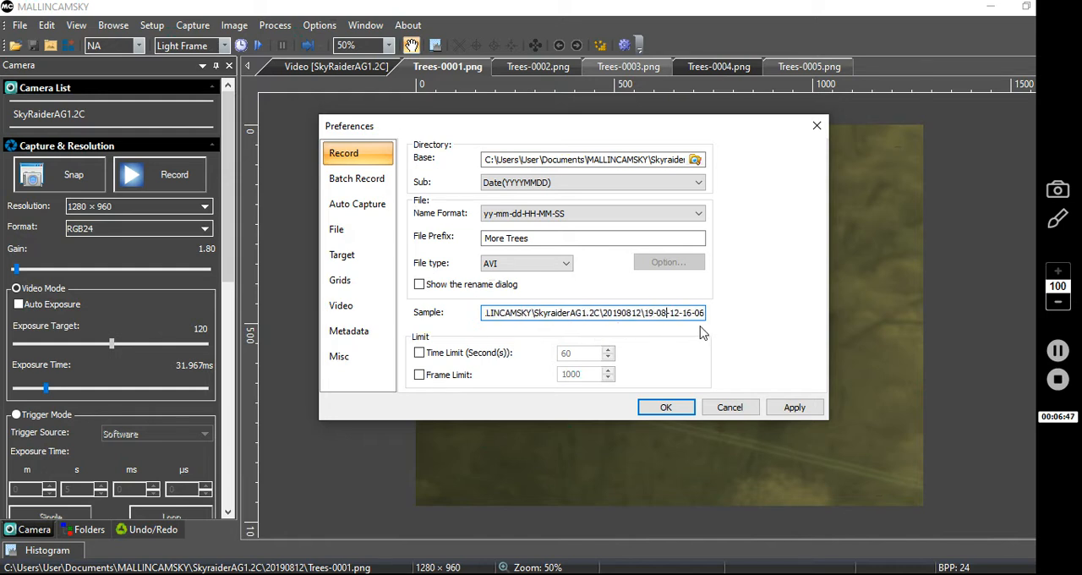
pyautogui.press('Right')
pyautogui.press('Right')
pyautogui.press('Right')
pyautogui.press('Right')
pyautogui.press('Right')
pyautogui.press('Right')
pyautogui.press('Right')
pyautogui.press('Right')
pyautogui.press('Right')
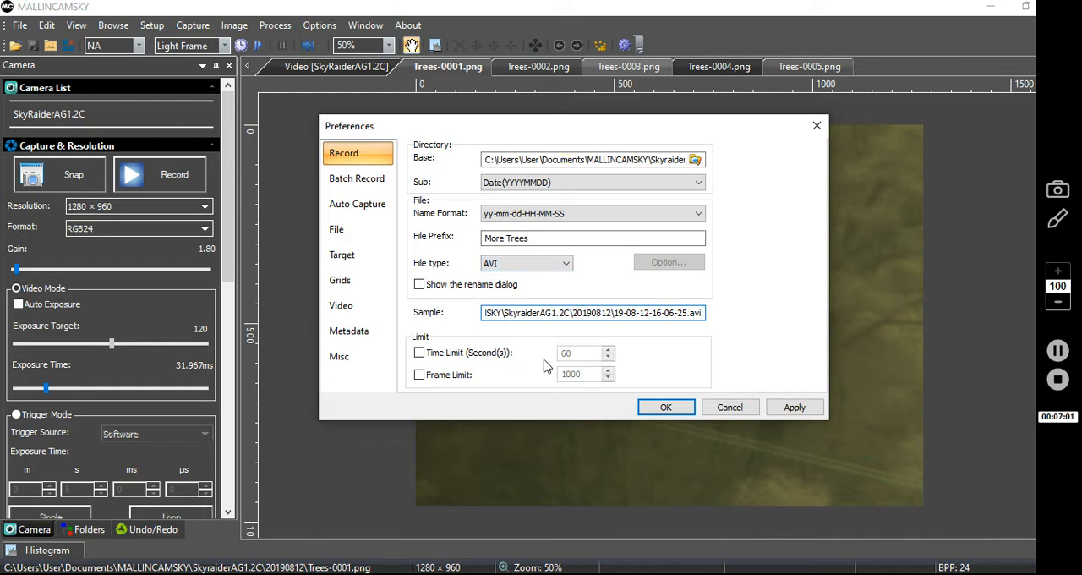
# Step: Apply the Record preferences and record a short clip of the live SkyRaiderAG1.2C video
pyautogui.click(795, 410)
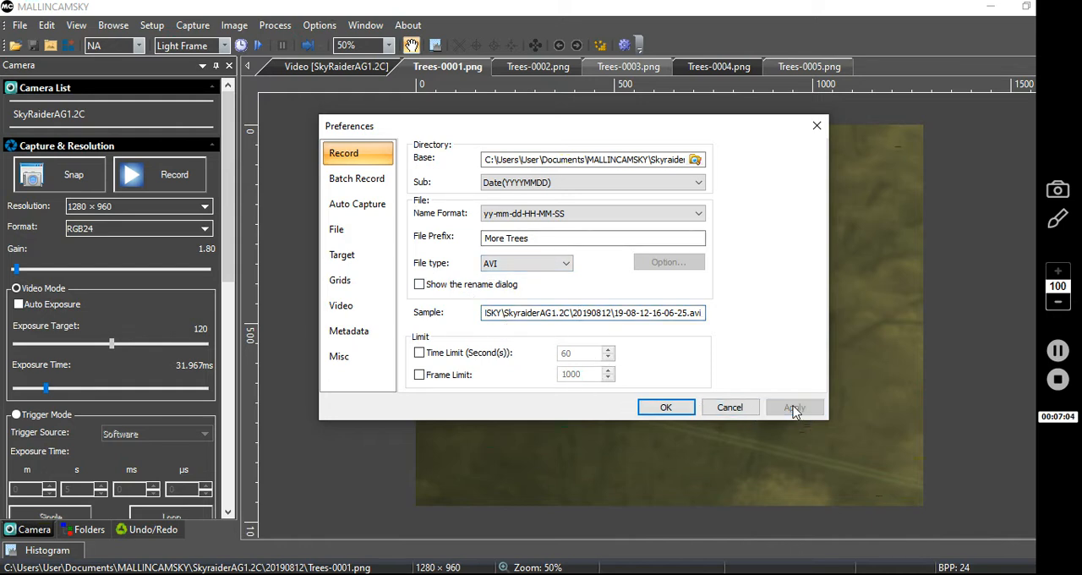
pyautogui.click(651, 404)
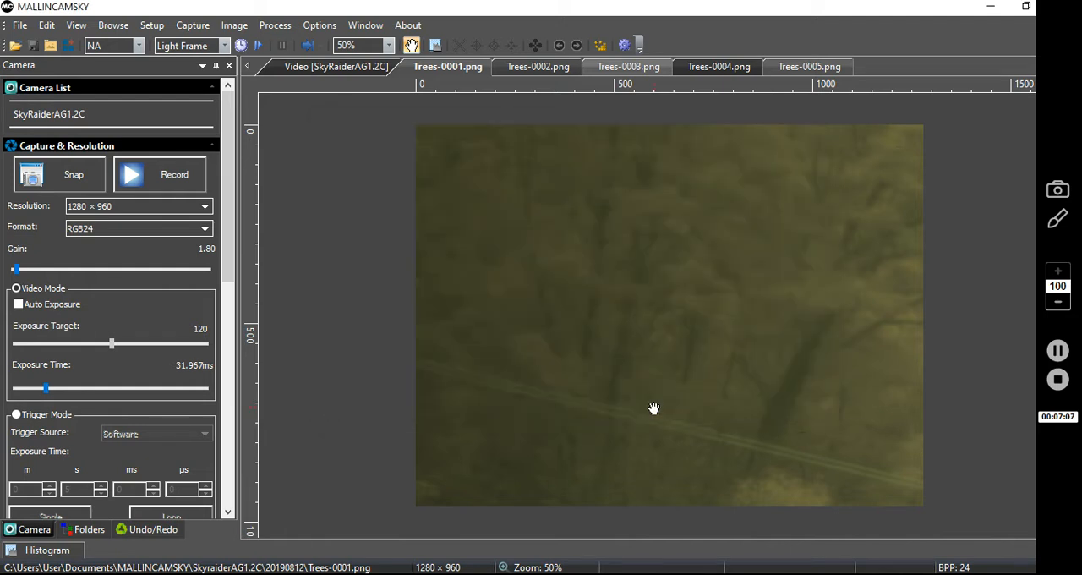
pyautogui.click(313, 69)
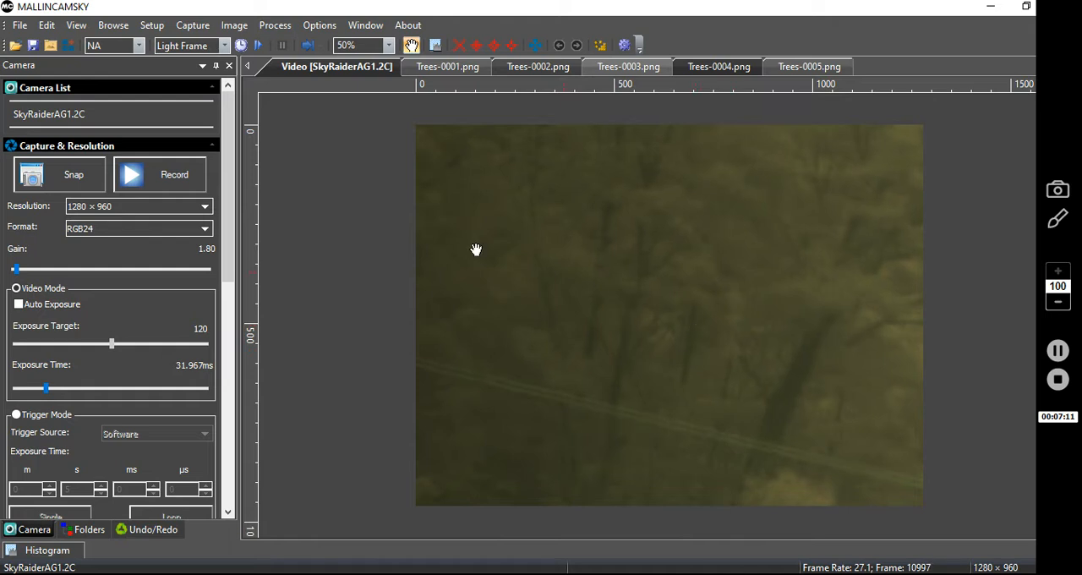
pyautogui.click(174, 181)
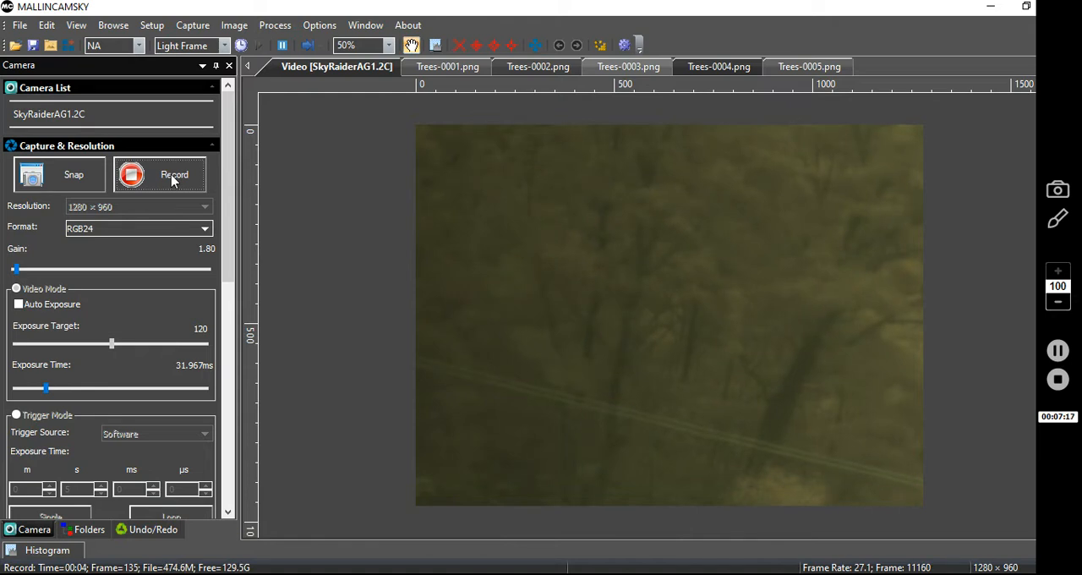
pyautogui.click(172, 180)
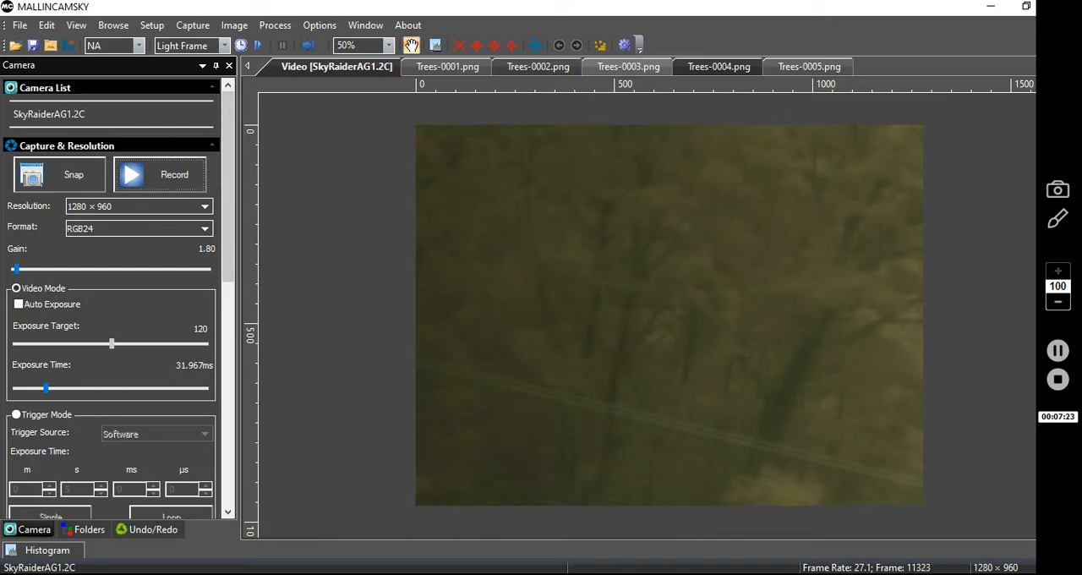
# Step: Switch to File Explorer, check the recorded video in Documents\MALLINCAMSKY\SkyraiderAG1.2C\20190812 and close the window
pyautogui.click(393, 573)
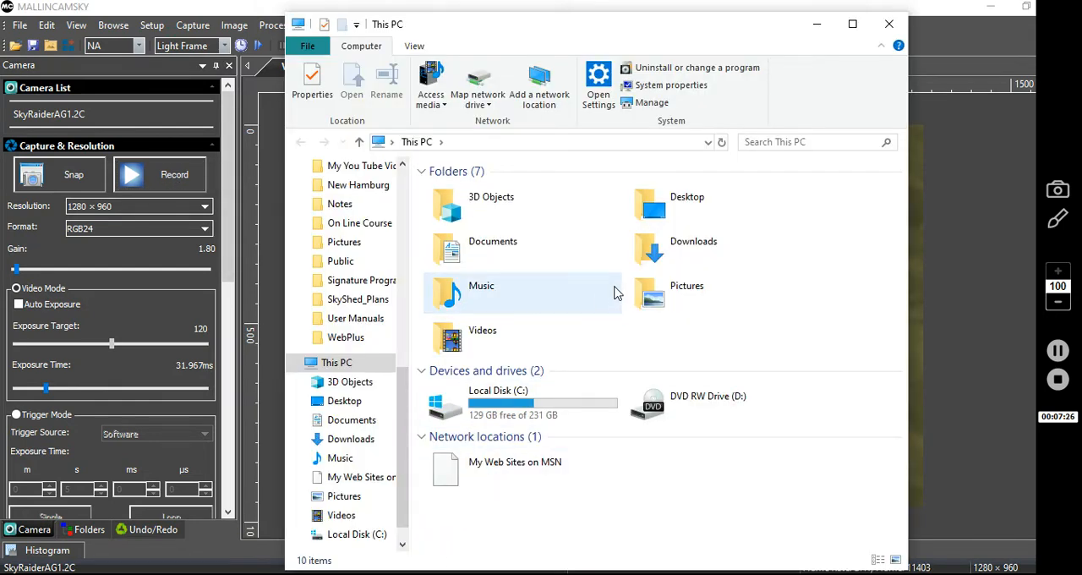
pyautogui.doubleClick(465, 268)
pyautogui.scroll(-8, 461, 272)
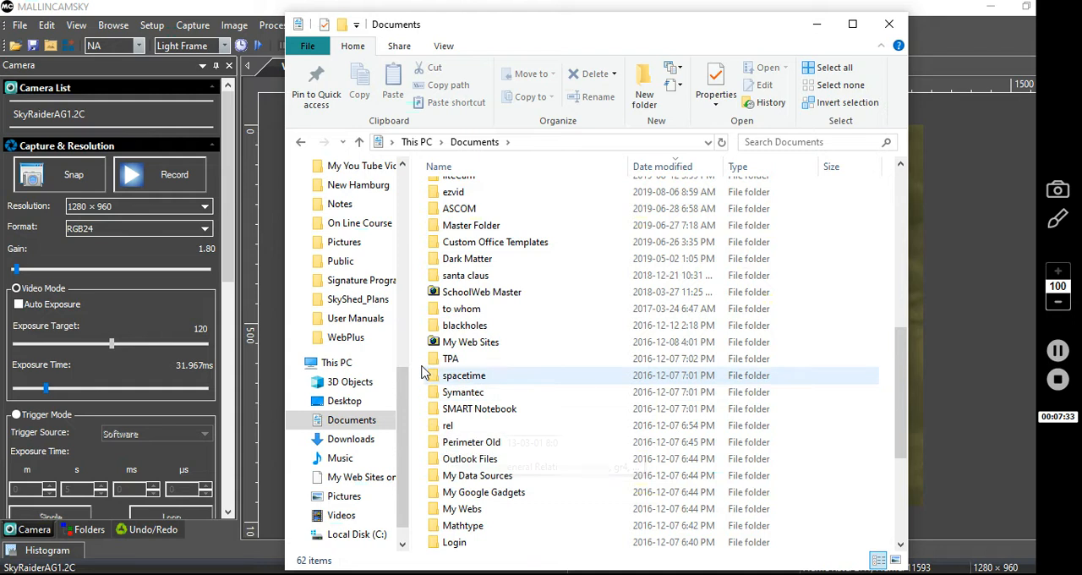
pyautogui.scroll(1, 426, 338)
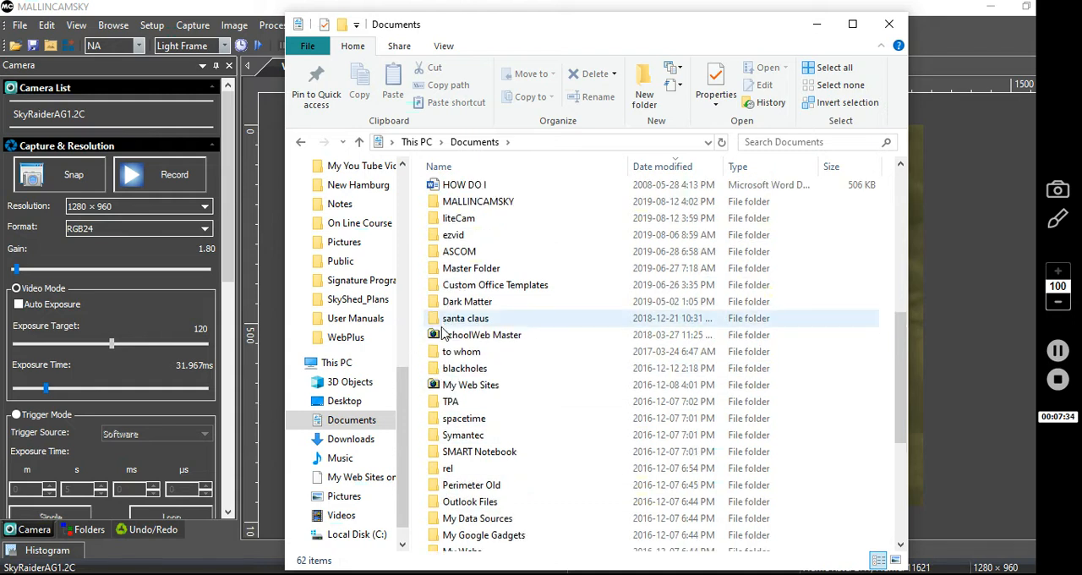
pyautogui.doubleClick(434, 205)
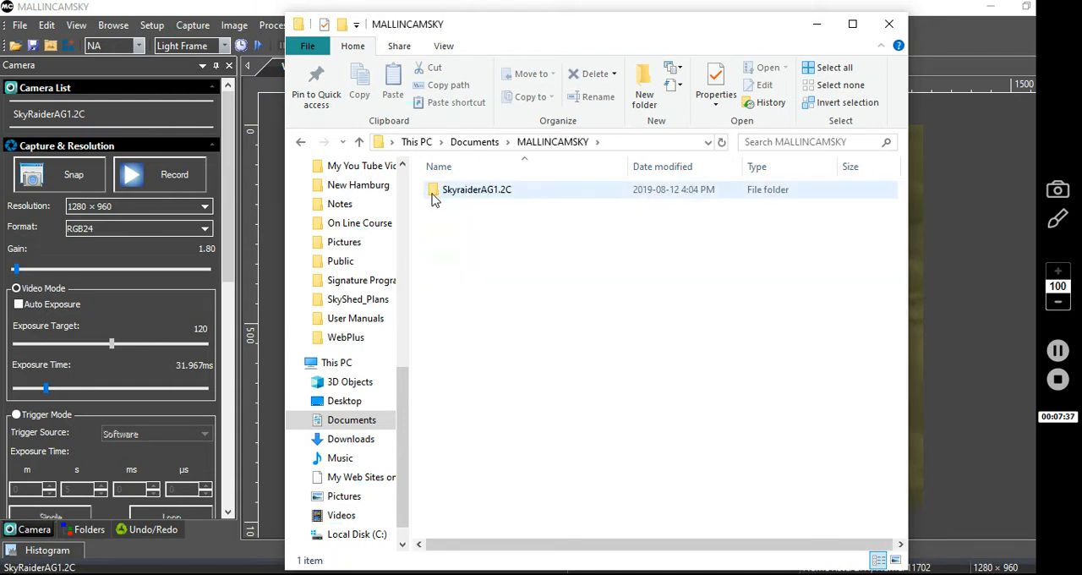
pyautogui.doubleClick(434, 200)
pyautogui.doubleClick(434, 191)
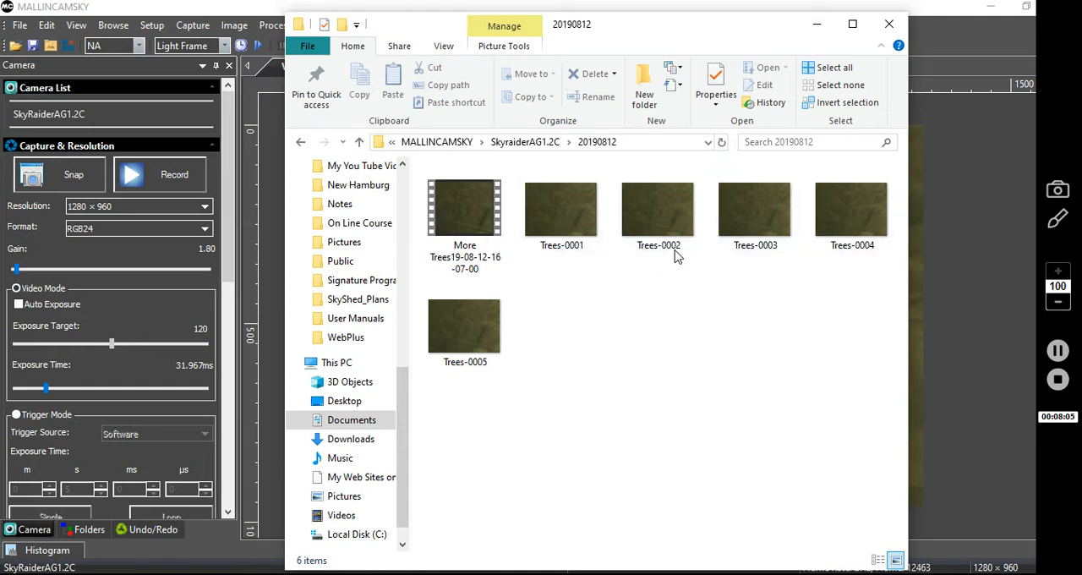
pyautogui.click(888, 35)
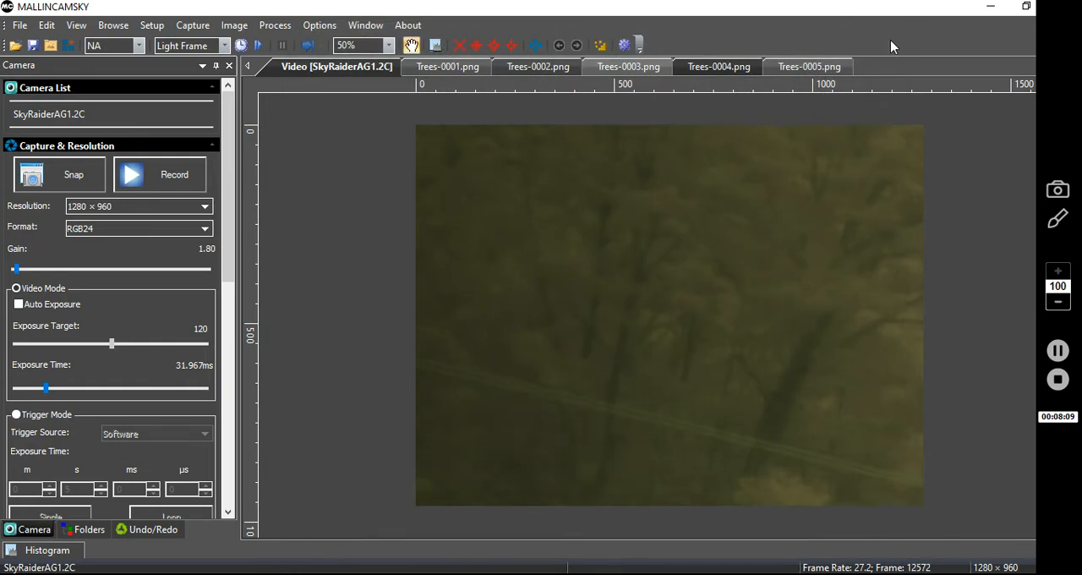
# Step: Exit and relaunch MALLINCAMSKY, and open the Record preferences to check which recording settings were kept
pyautogui.click(20, 24)
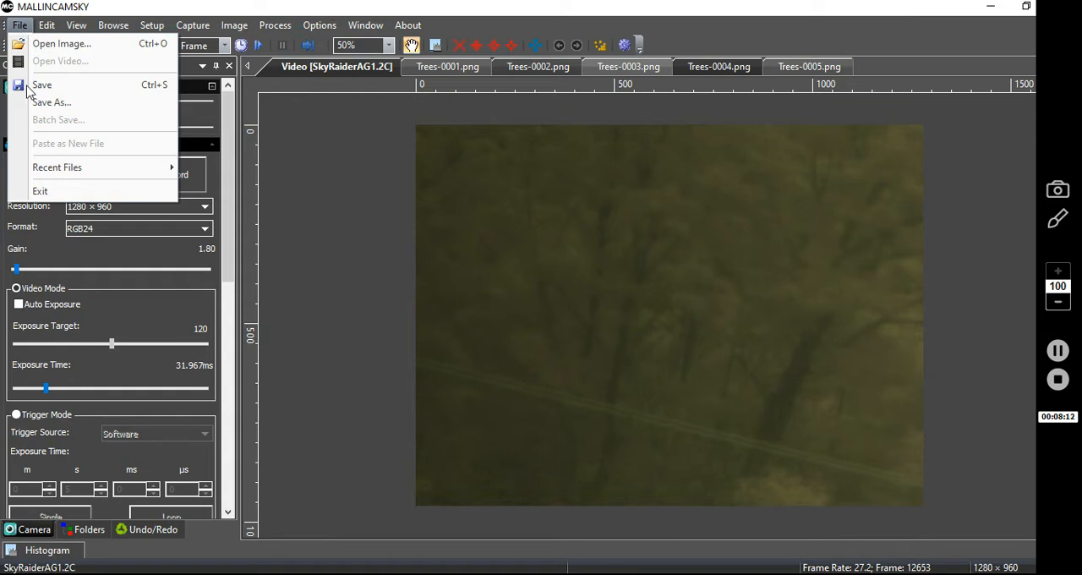
pyautogui.click(40, 193)
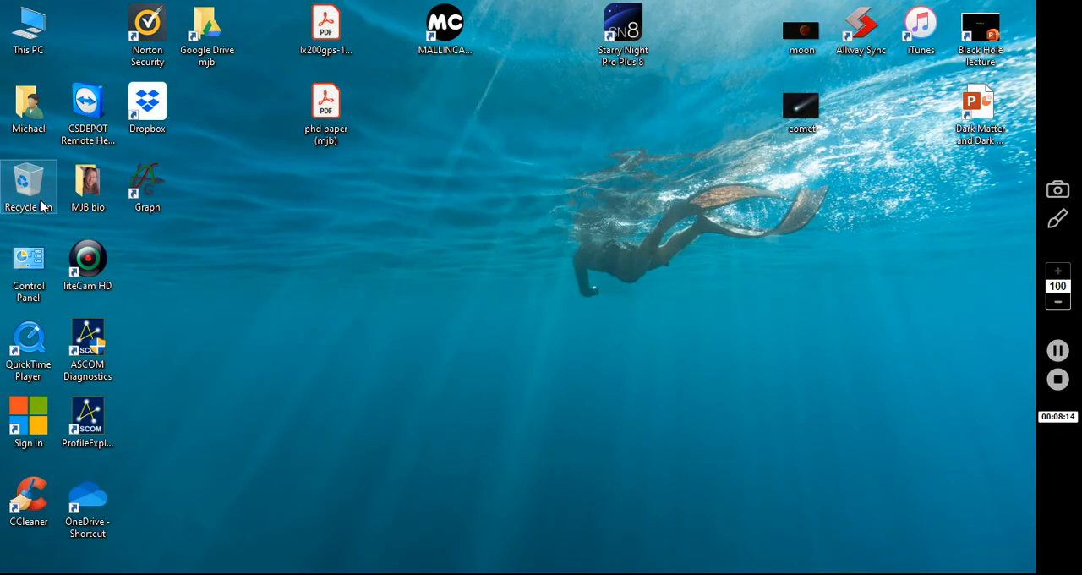
pyautogui.doubleClick(464, 34)
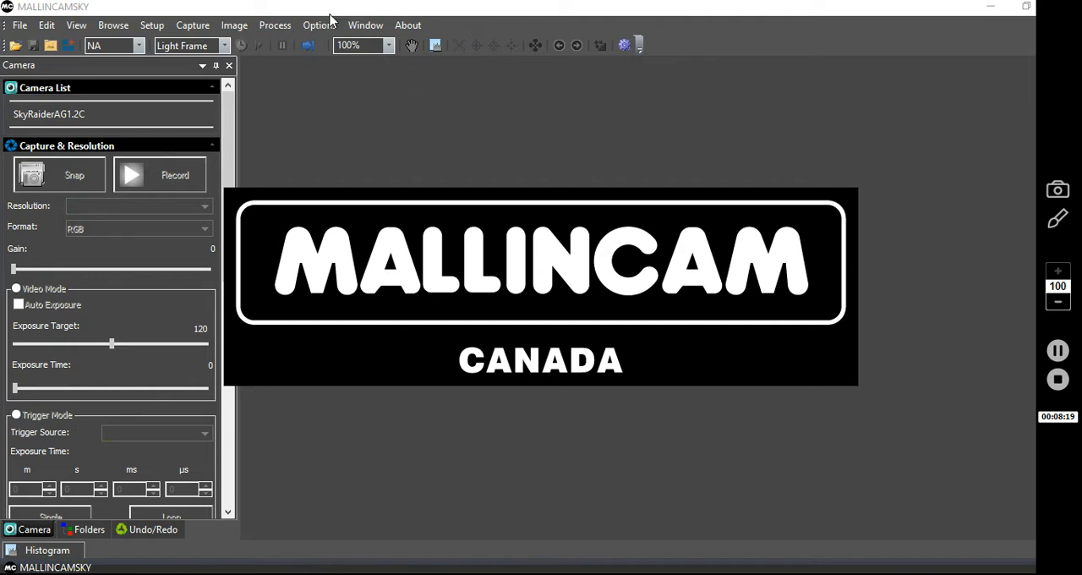
pyautogui.click(326, 26)
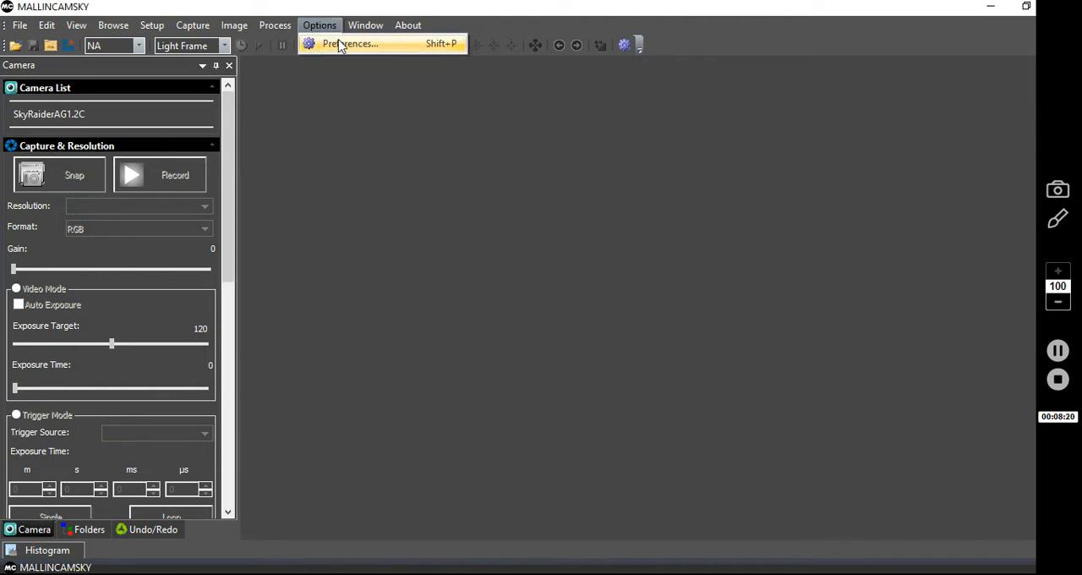
pyautogui.click(343, 43)
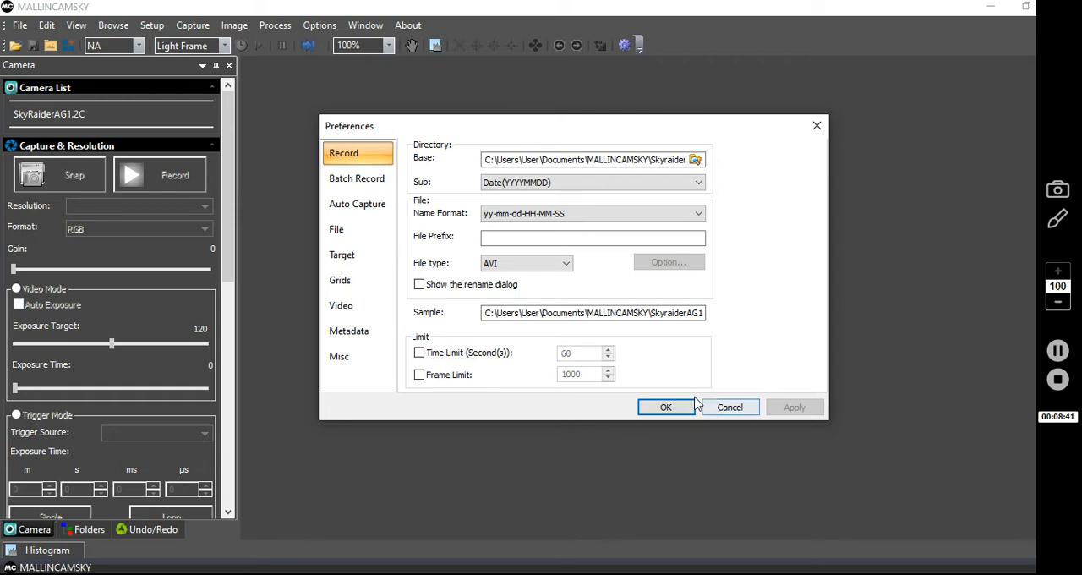
# Step: Dismiss the Record preferences, connect the SkyRaiderAG1.2C camera and snap three stills from its live video
pyautogui.click(726, 410)
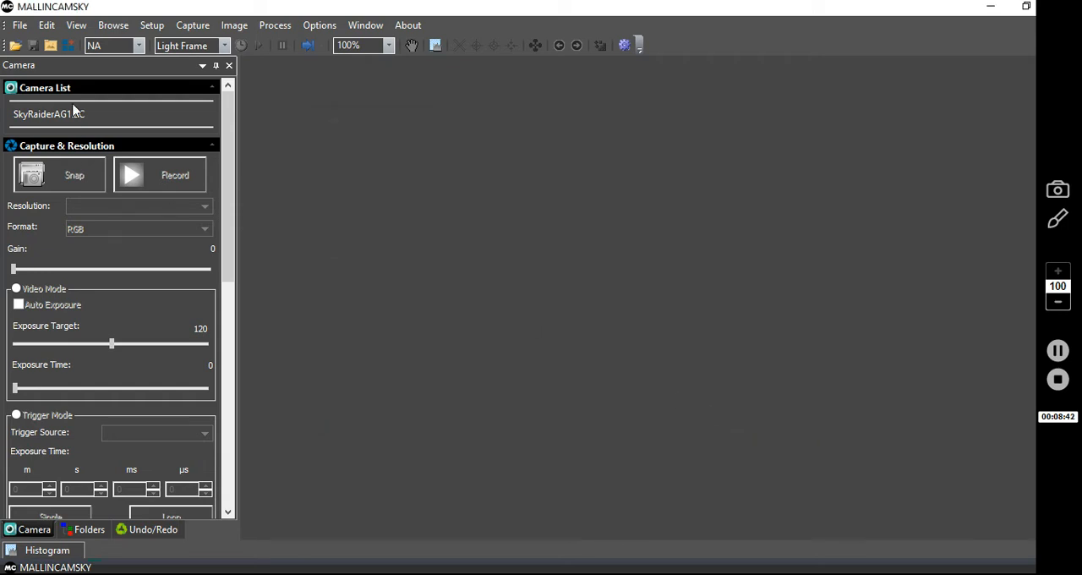
pyautogui.click(67, 125)
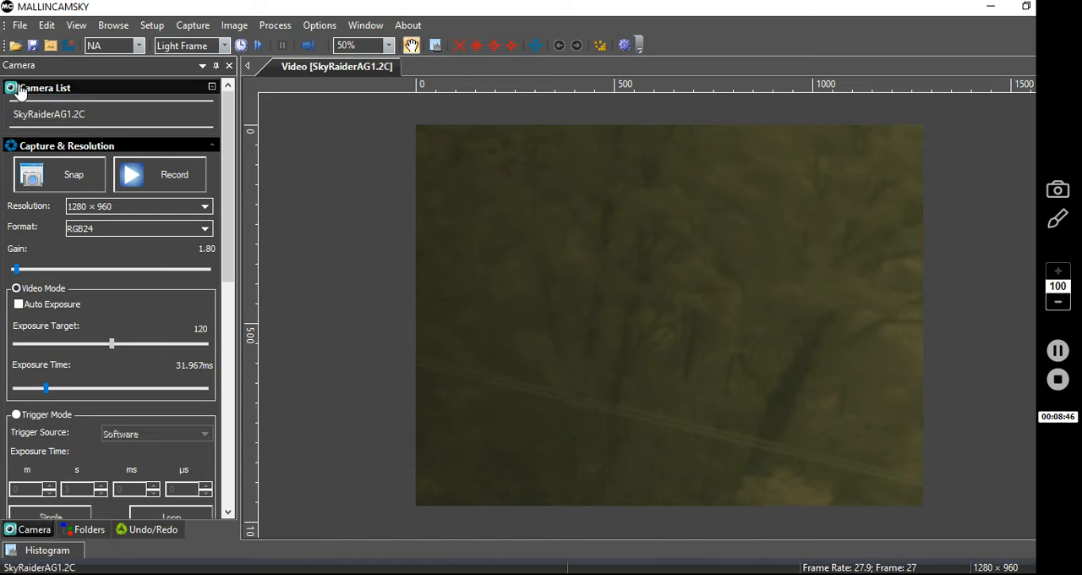
pyautogui.click(48, 171)
pyautogui.click(48, 175)
pyautogui.click(48, 176)
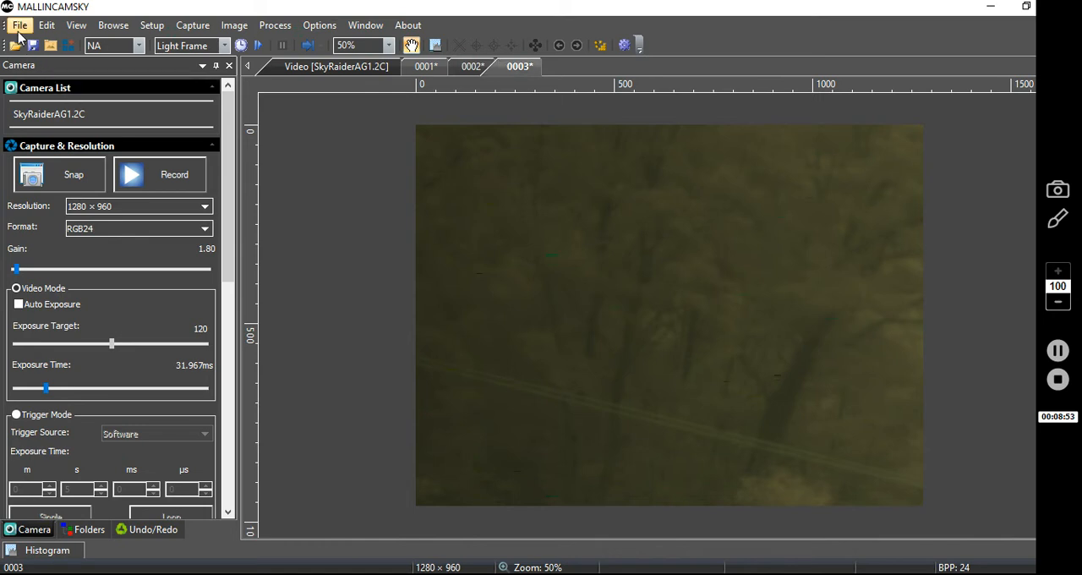
# Step: Check which directory, name format, prefix and file type settings Batch Save kept after the restart, and close it without saving
pyautogui.click(20, 28)
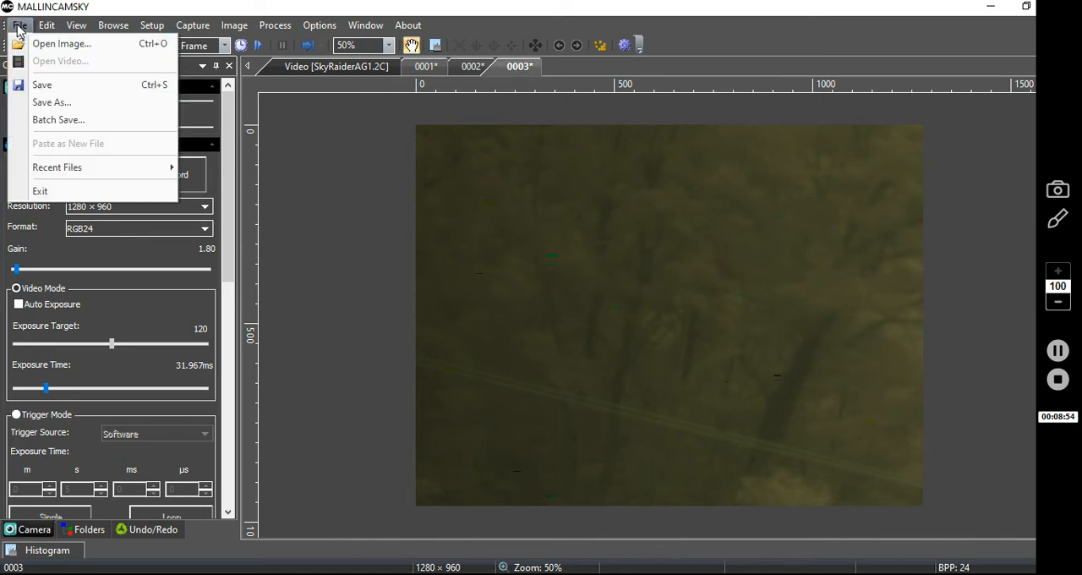
pyautogui.click(38, 120)
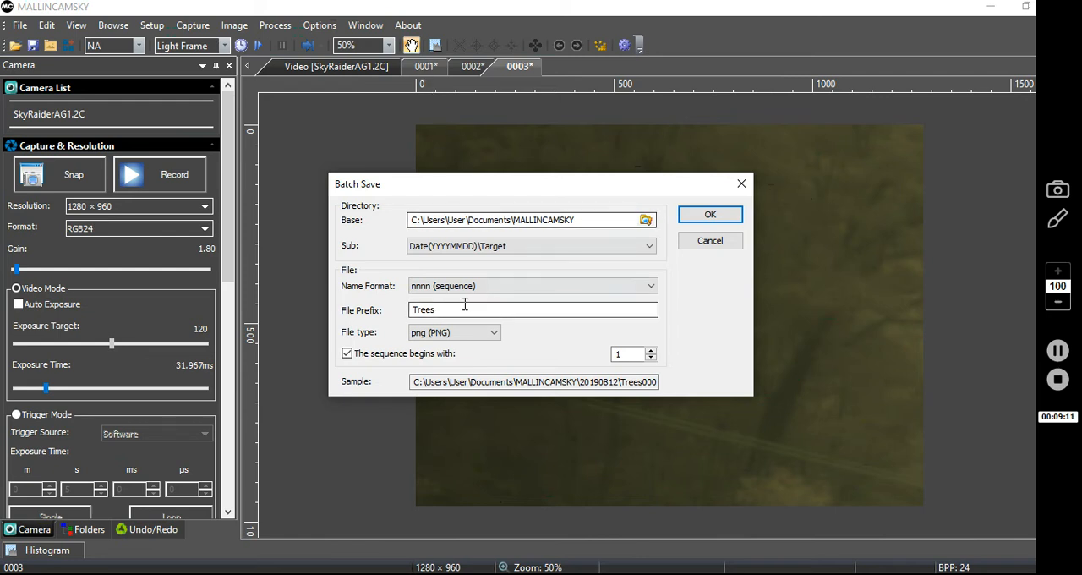
pyautogui.click(705, 239)
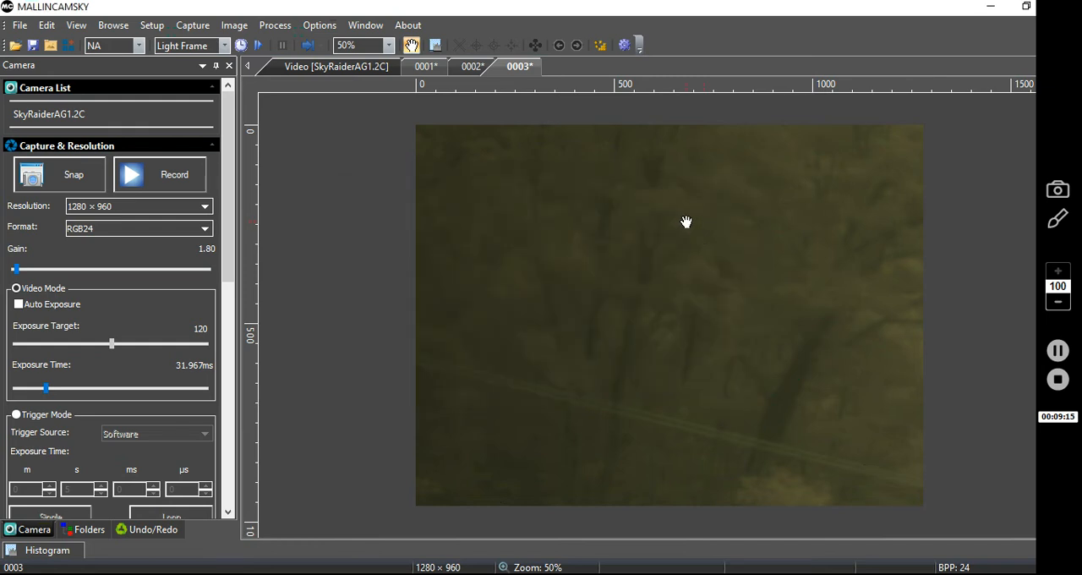